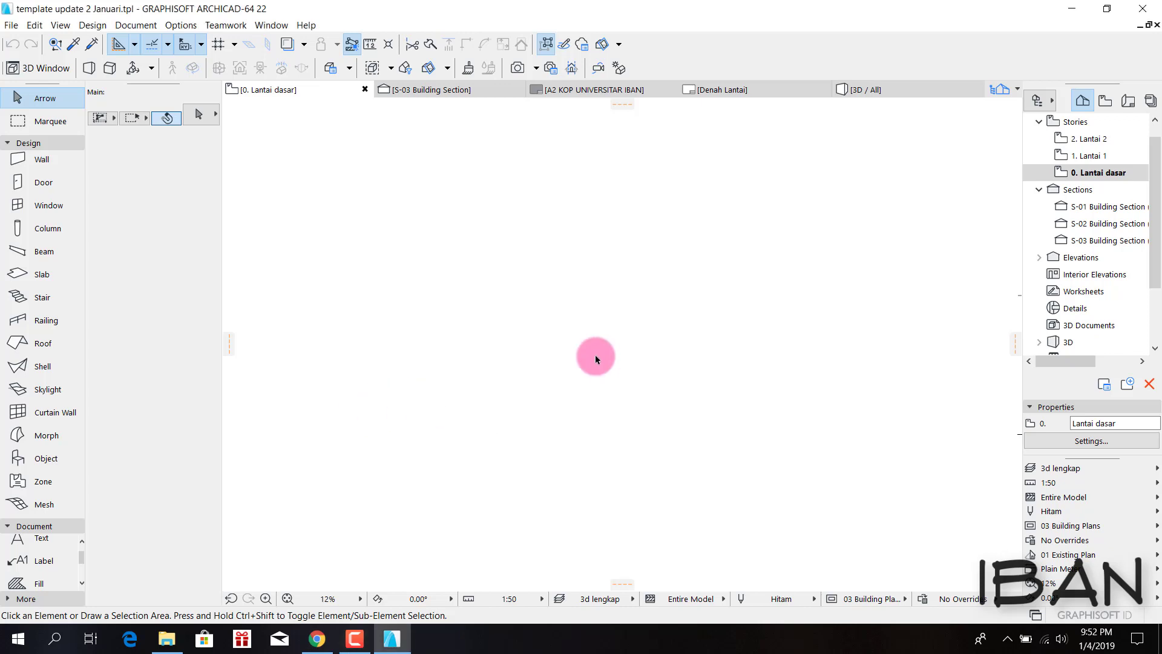
Place Drawing1.dwg as an external drawing with its drawing unit set, skipping the missing romans.shx font.
{"action": "left_click", "coordinate": [13, 25]}
{"action": "mouse_move", "coordinate": [54, 229]}
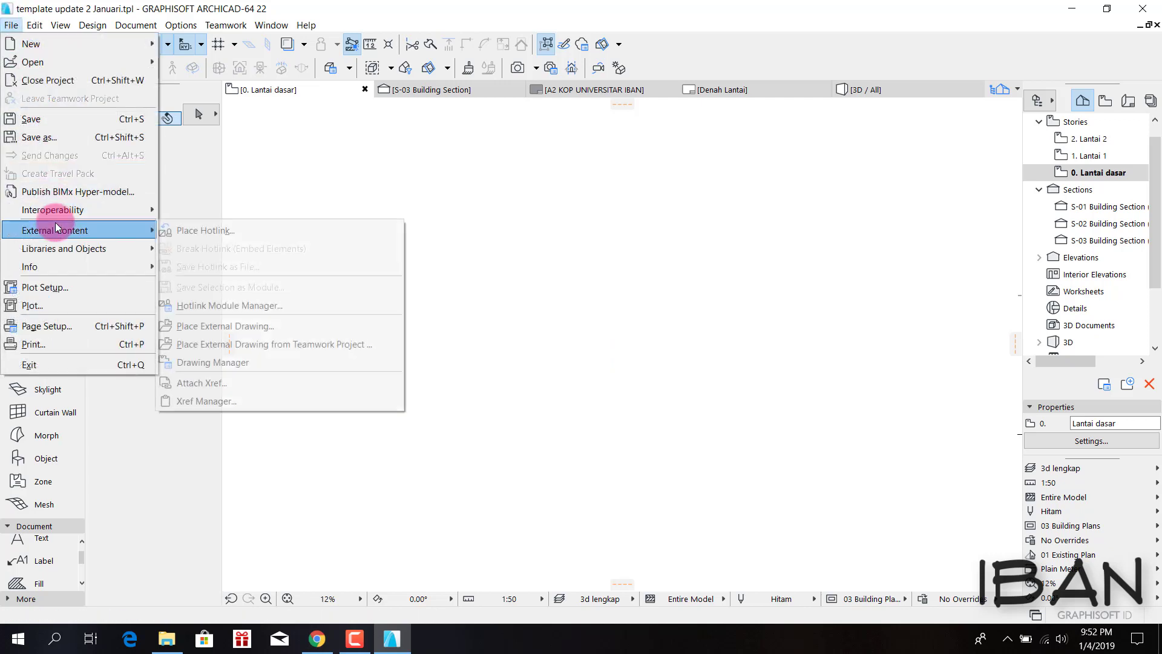
{"action": "left_click", "coordinate": [274, 325]}
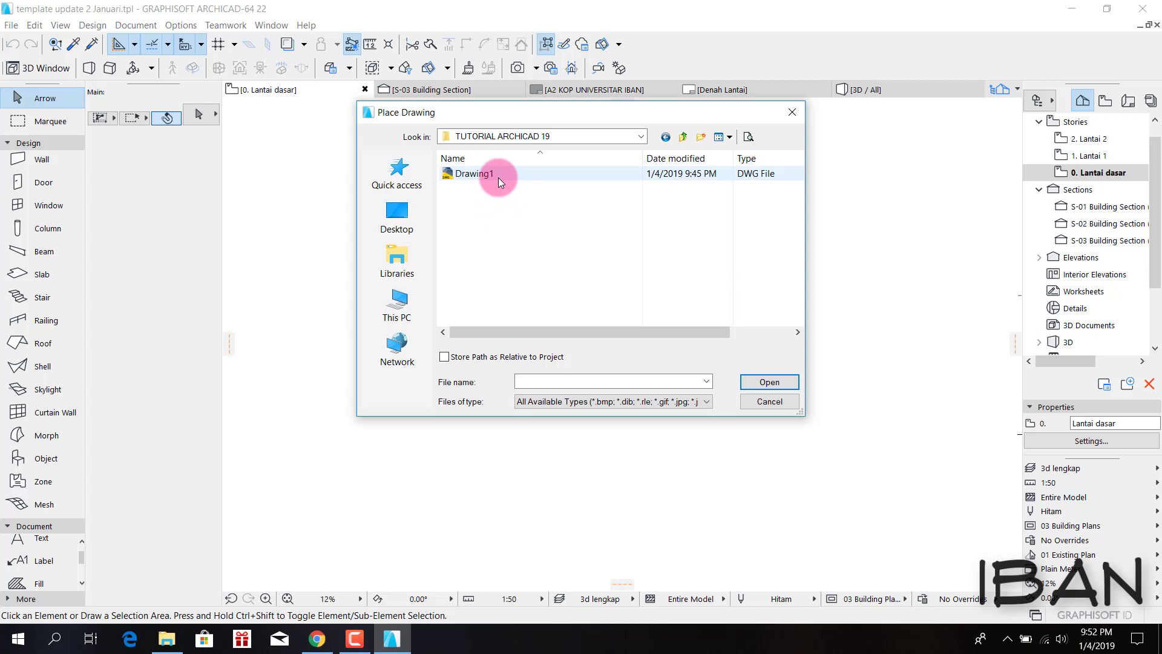
{"action": "double_click", "coordinate": [478, 174]}
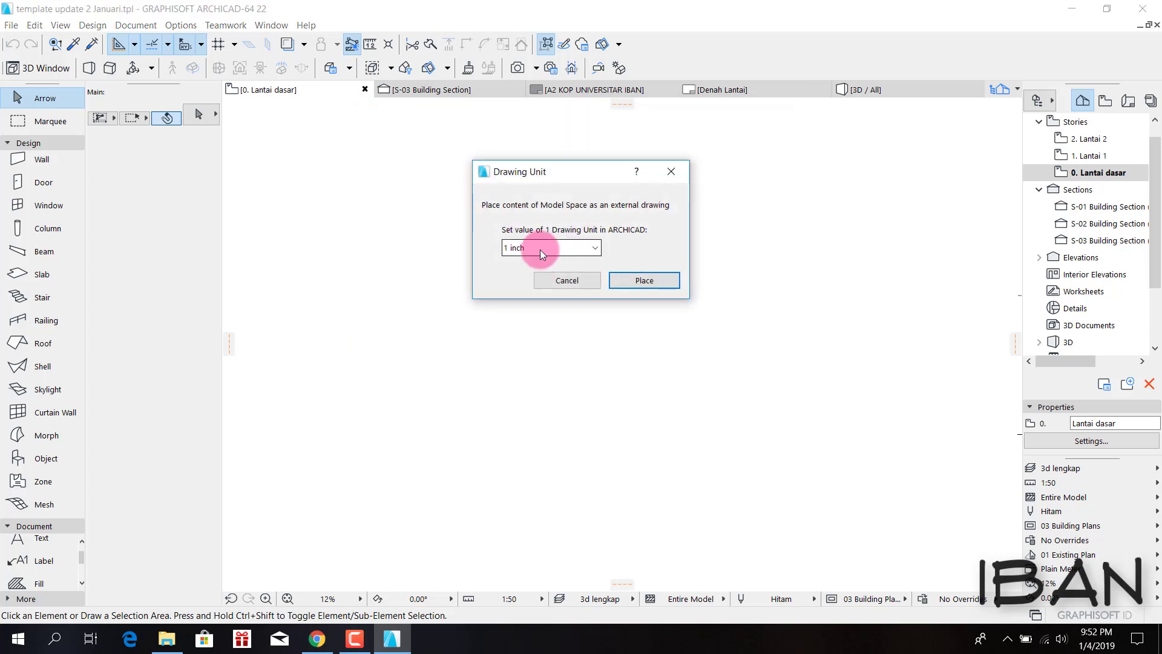
{"action": "left_click", "coordinate": [540, 249]}
{"action": "left_click", "coordinate": [616, 279]}
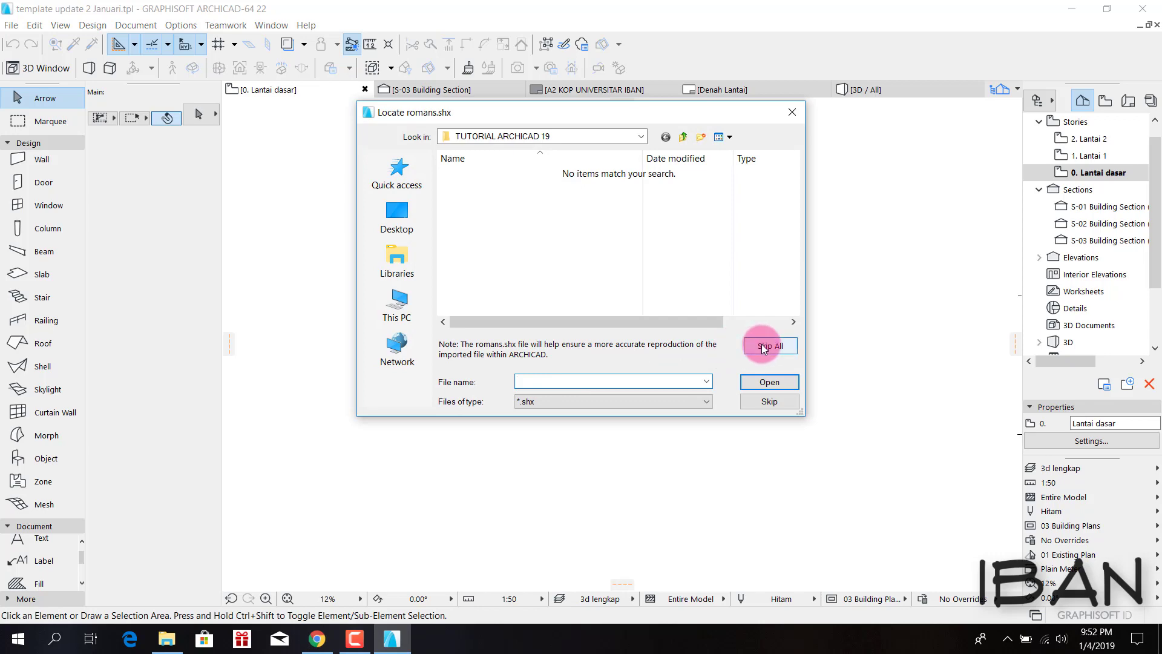
{"action": "left_click", "coordinate": [764, 347]}
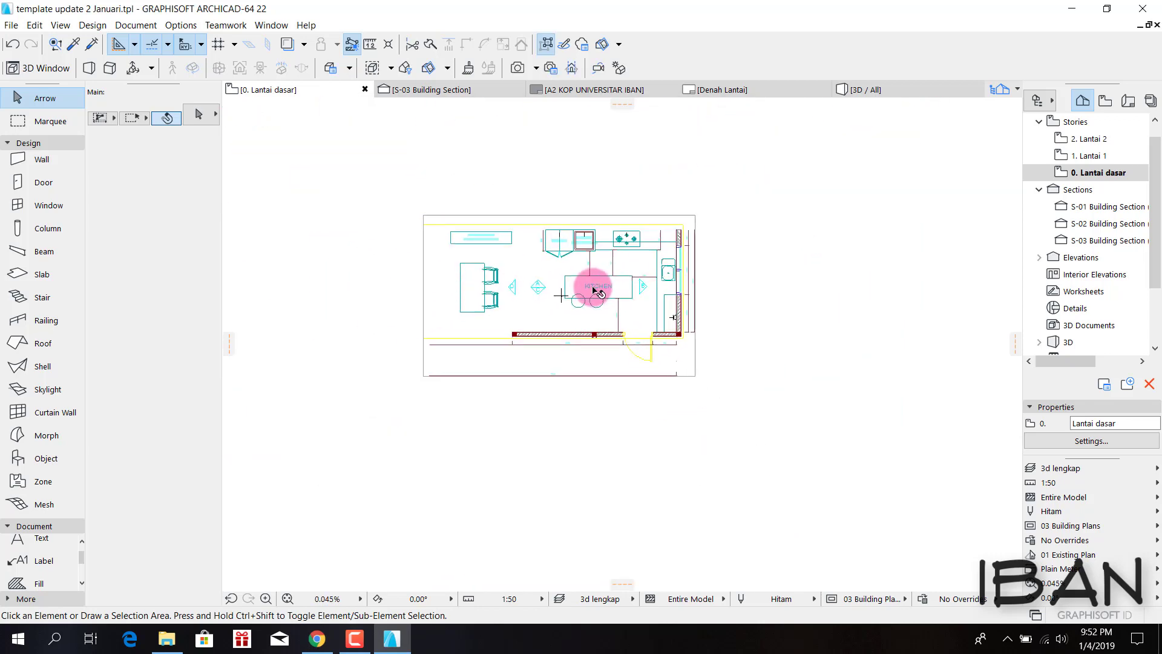
Explode the placed Drawing1 into the current view with Keep Original Elements checked.
{"action": "left_click_drag", "start_coordinate": [701, 301], "coordinate": [734, 454]}
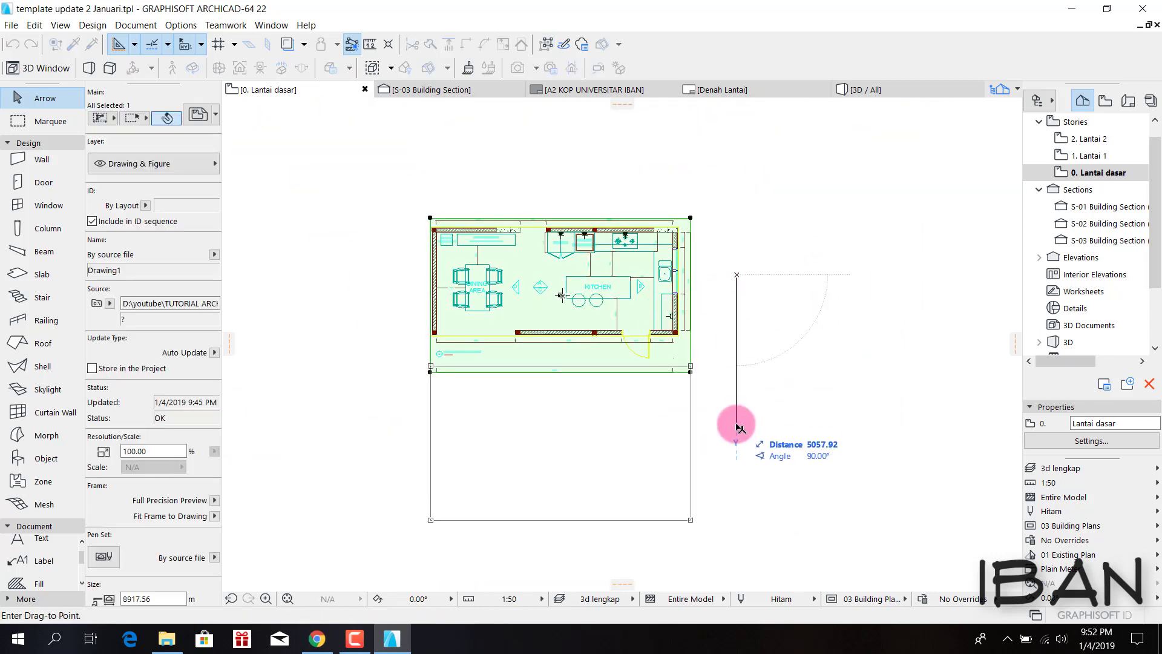
{"action": "scroll", "coordinate": [586, 485], "scroll_direction": "up", "scroll_amount": 1}
{"action": "scroll", "coordinate": [492, 467], "scroll_direction": "up", "scroll_amount": 1}
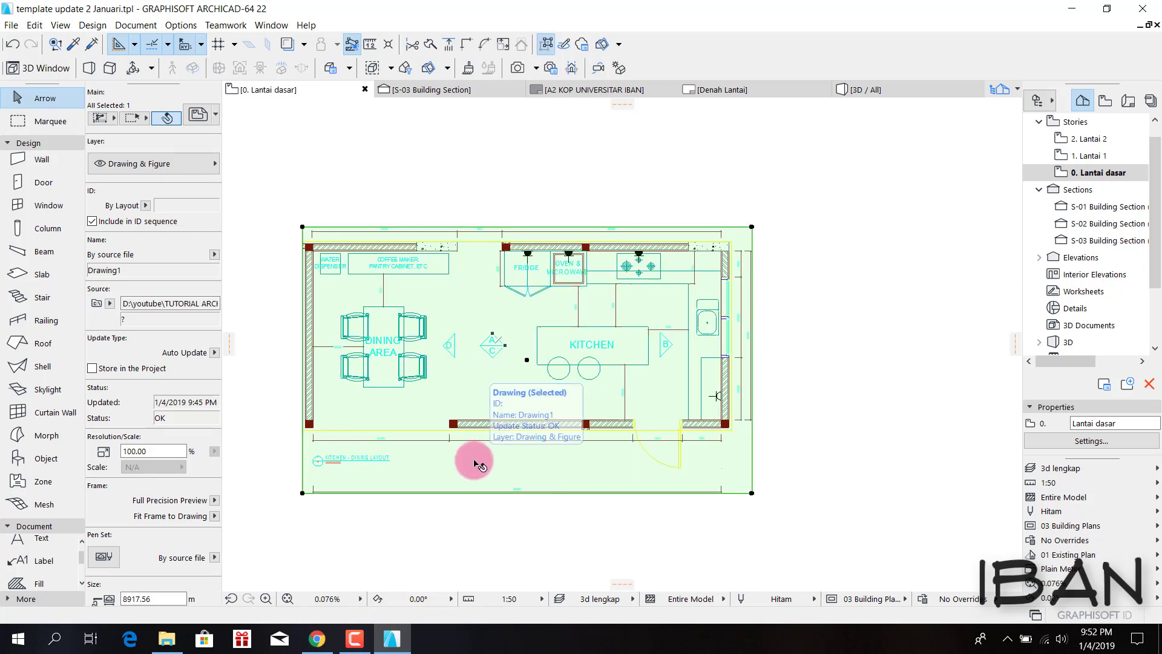
{"action": "right_click", "coordinate": [475, 466]}
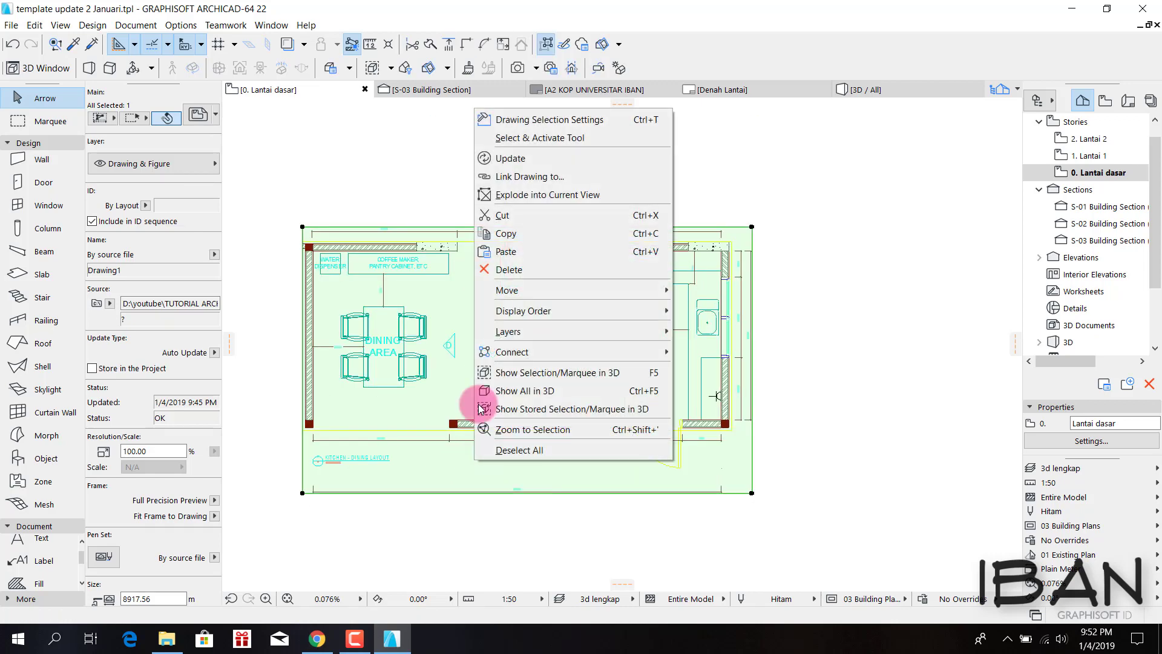
{"action": "left_click", "coordinate": [515, 199]}
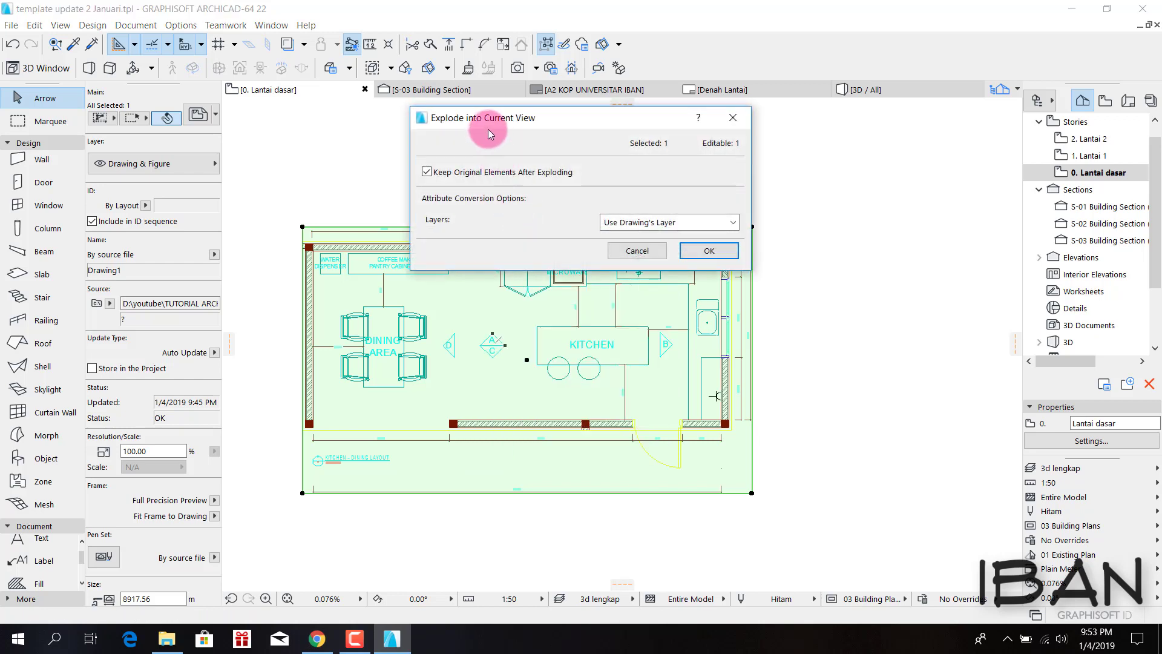
{"action": "left_click_drag", "start_coordinate": [487, 116], "coordinate": [867, 215]}
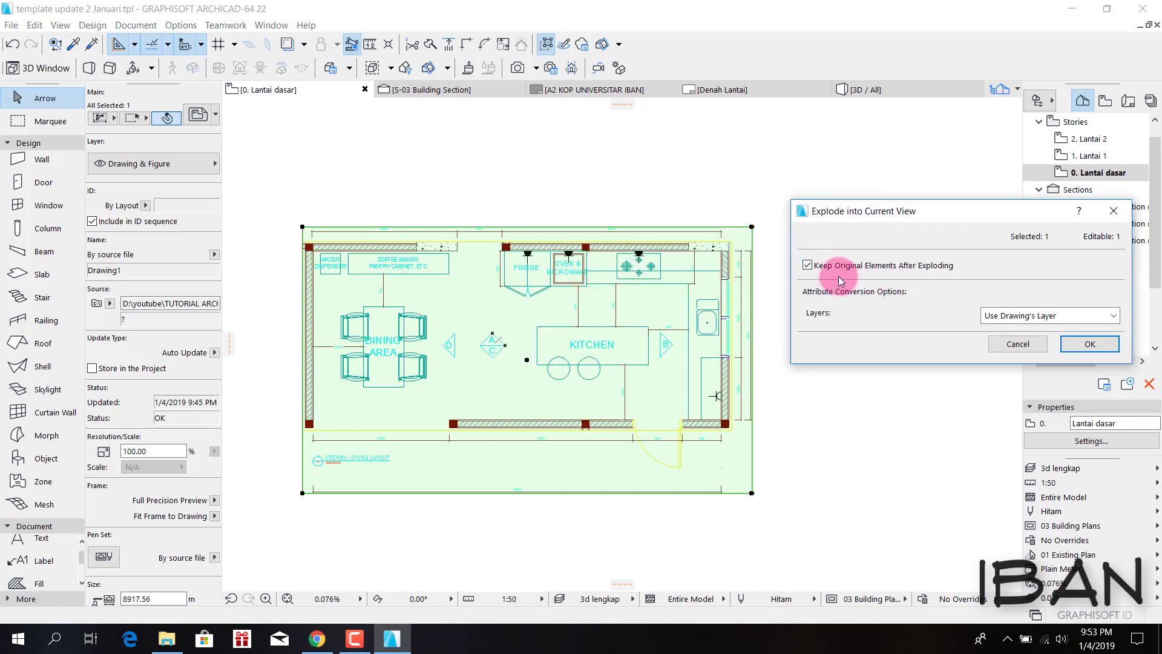
{"action": "left_click", "coordinate": [1072, 344]}
Move the original coloured drawing to the right of the exploded black lines.
{"action": "scroll", "coordinate": [462, 343], "scroll_direction": "down", "scroll_amount": 3}
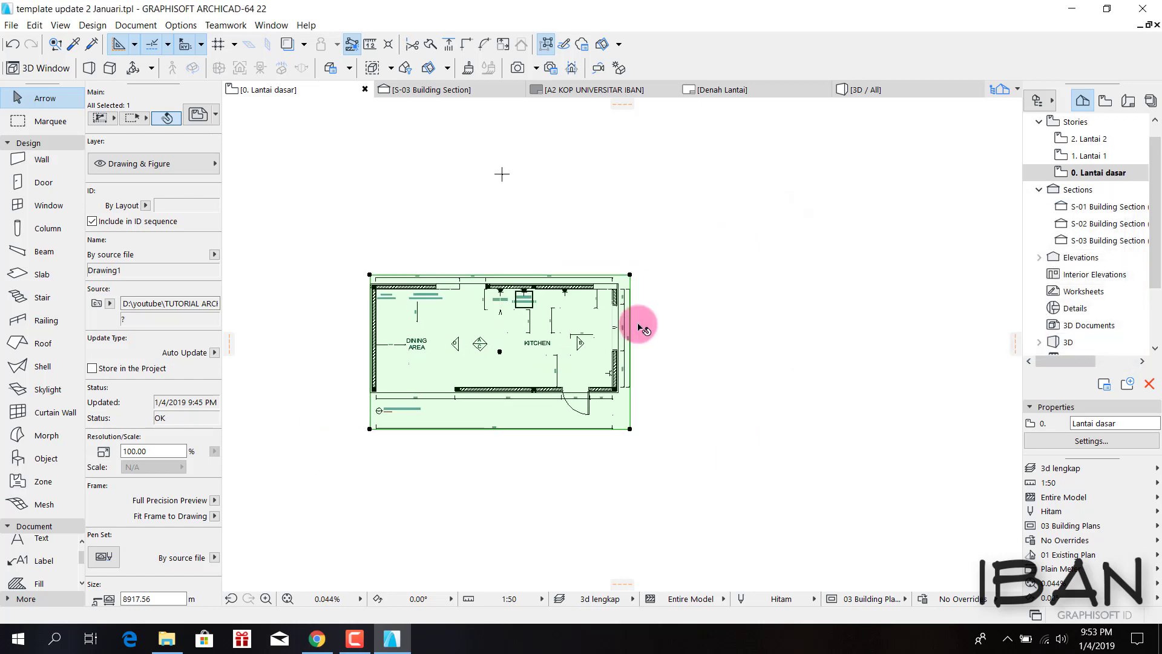
{"action": "left_click_drag", "start_coordinate": [649, 330], "coordinate": [938, 309]}
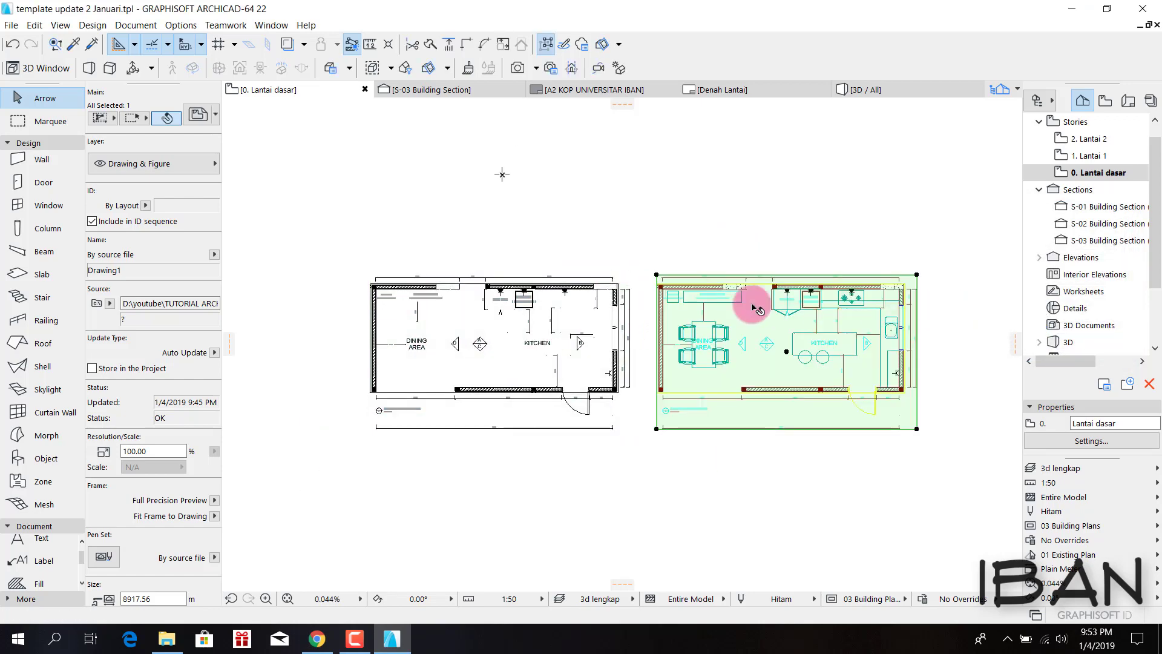
{"action": "left_click", "coordinate": [700, 231]}
{"action": "scroll", "coordinate": [537, 327], "scroll_direction": "up", "scroll_amount": 3}
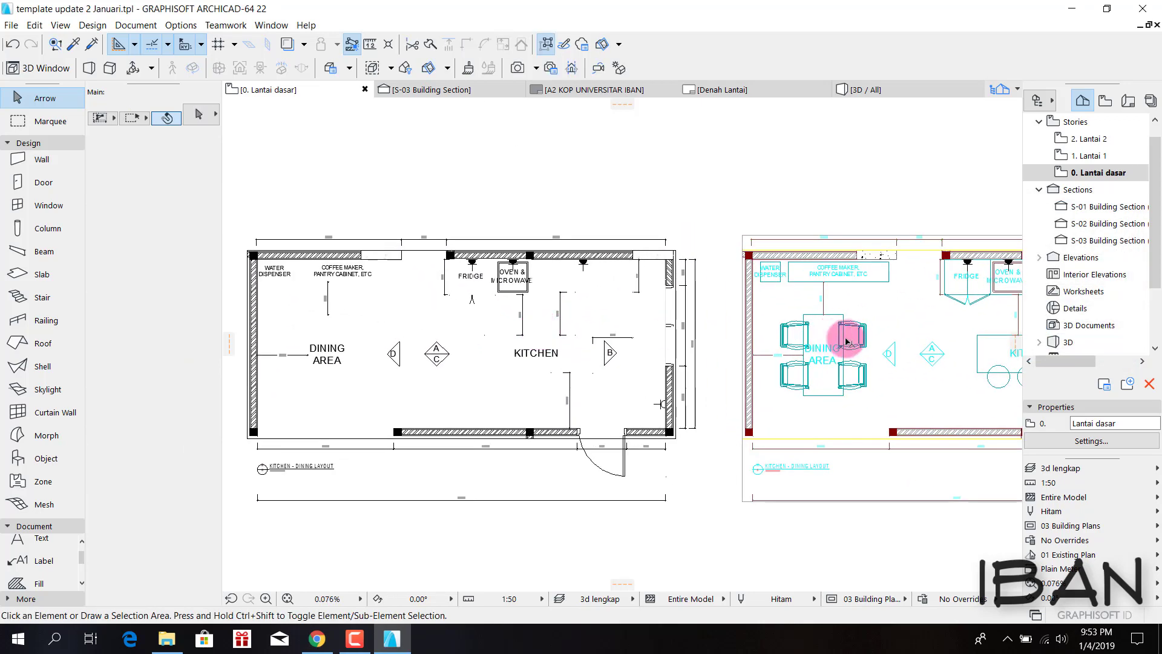
Deselect the original drawing and frame the whole exploded kitchen-dining plan in view.
{"action": "left_click", "coordinate": [830, 264]}
{"action": "key", "text": "Escape"}
{"action": "scroll", "coordinate": [431, 331], "scroll_direction": "up", "scroll_amount": 2}
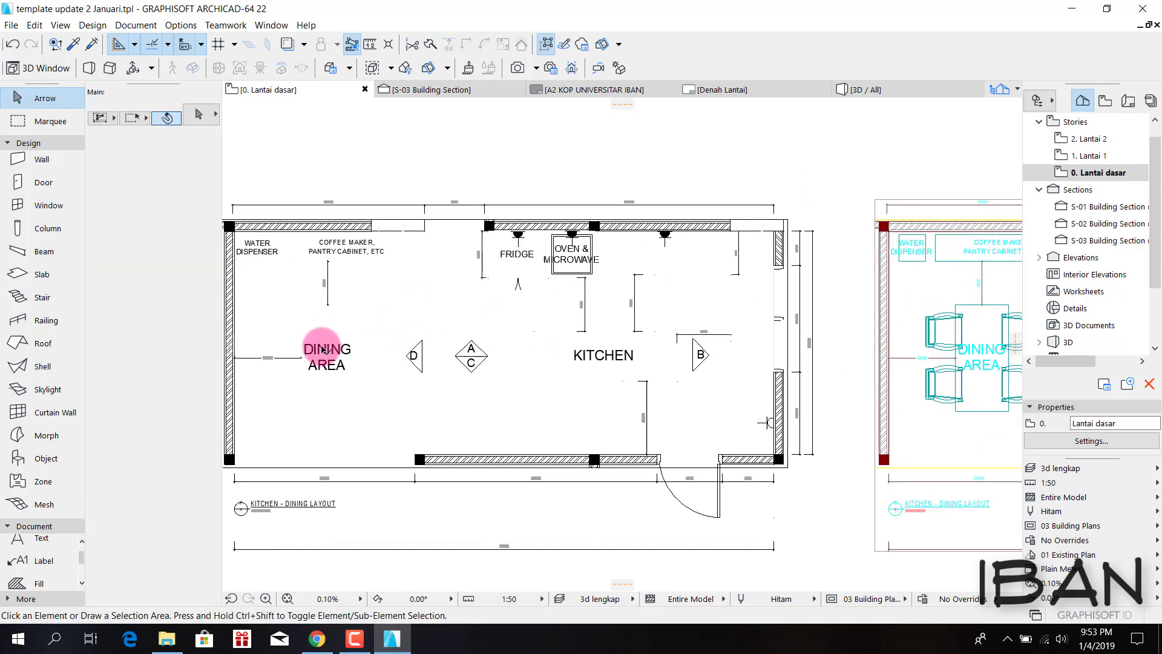
{"action": "scroll", "coordinate": [493, 331], "scroll_direction": "down", "scroll_amount": 4}
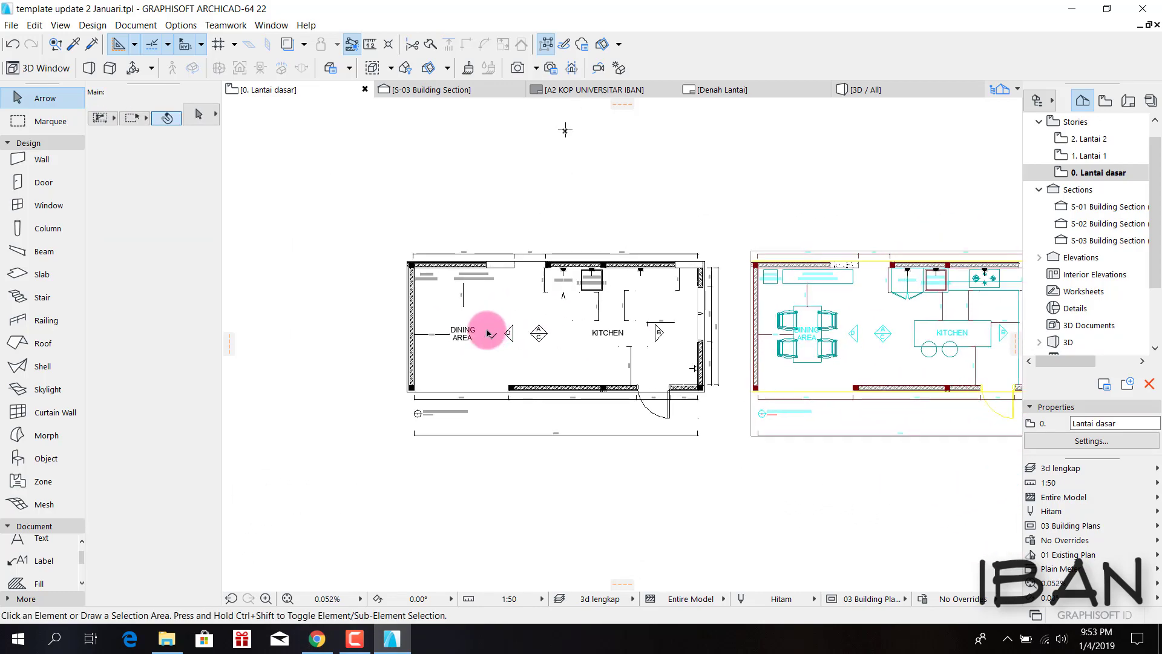
{"action": "scroll", "coordinate": [442, 382], "scroll_direction": "up", "scroll_amount": 3}
{"action": "scroll", "coordinate": [454, 389], "scroll_direction": "up", "scroll_amount": 3}
{"action": "scroll", "coordinate": [448, 390], "scroll_direction": "up", "scroll_amount": 3}
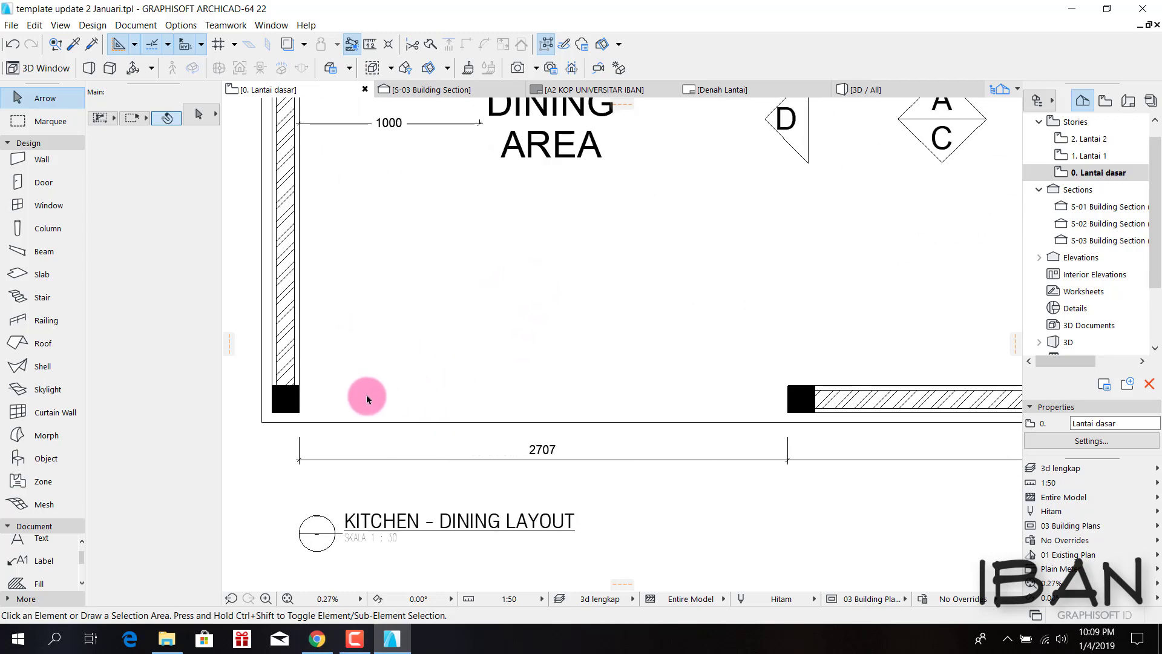
{"action": "scroll", "coordinate": [367, 398], "scroll_direction": "down", "scroll_amount": 4}
{"action": "scroll", "coordinate": [623, 420], "scroll_direction": "up", "scroll_amount": 3}
{"action": "scroll", "coordinate": [830, 423], "scroll_direction": "down", "scroll_amount": 3}
{"action": "middle_click_drag", "start_coordinate": [830, 423], "coordinate": [746, 438]}
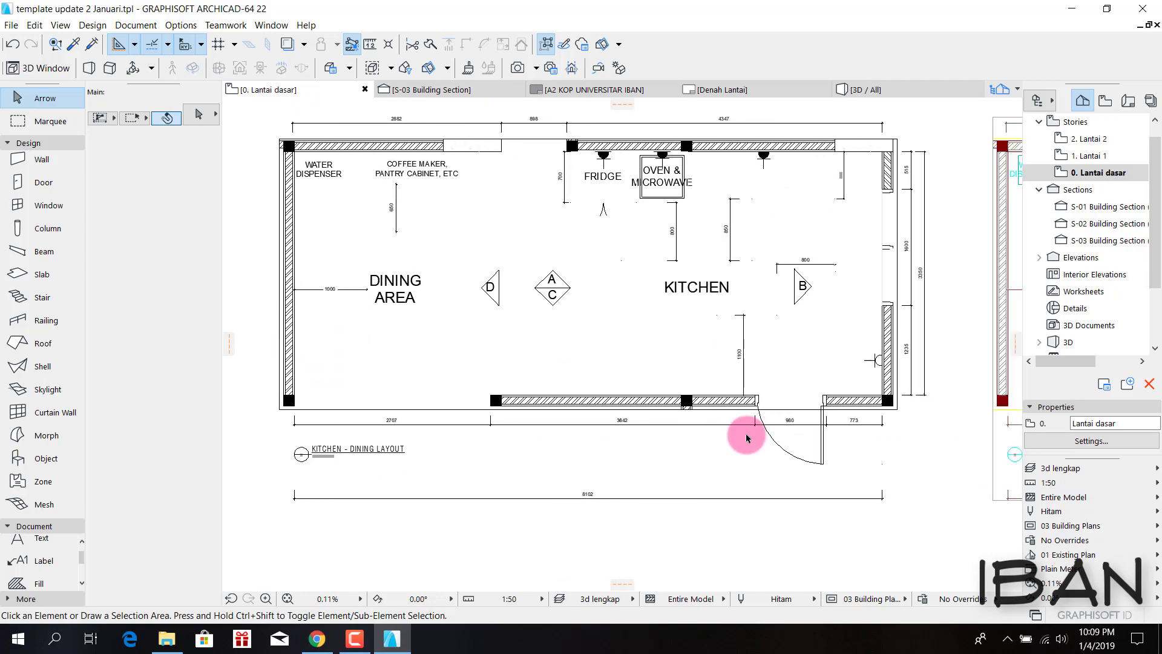
{"action": "scroll", "coordinate": [826, 408], "scroll_direction": "up", "scroll_amount": 2}
{"action": "scroll", "coordinate": [843, 408], "scroll_direction": "up", "scroll_amount": 3}
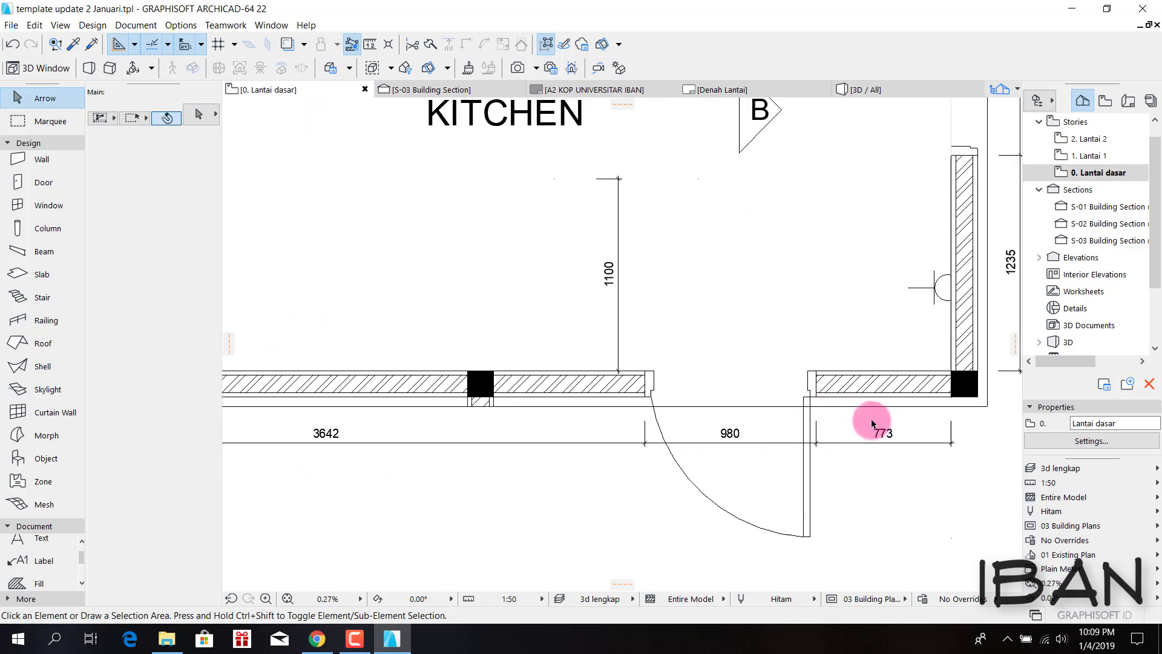
{"action": "scroll", "coordinate": [847, 433], "scroll_direction": "up", "scroll_amount": 2}
{"action": "scroll", "coordinate": [786, 441], "scroll_direction": "up", "scroll_amount": 1}
{"action": "scroll", "coordinate": [744, 441], "scroll_direction": "up", "scroll_amount": 2}
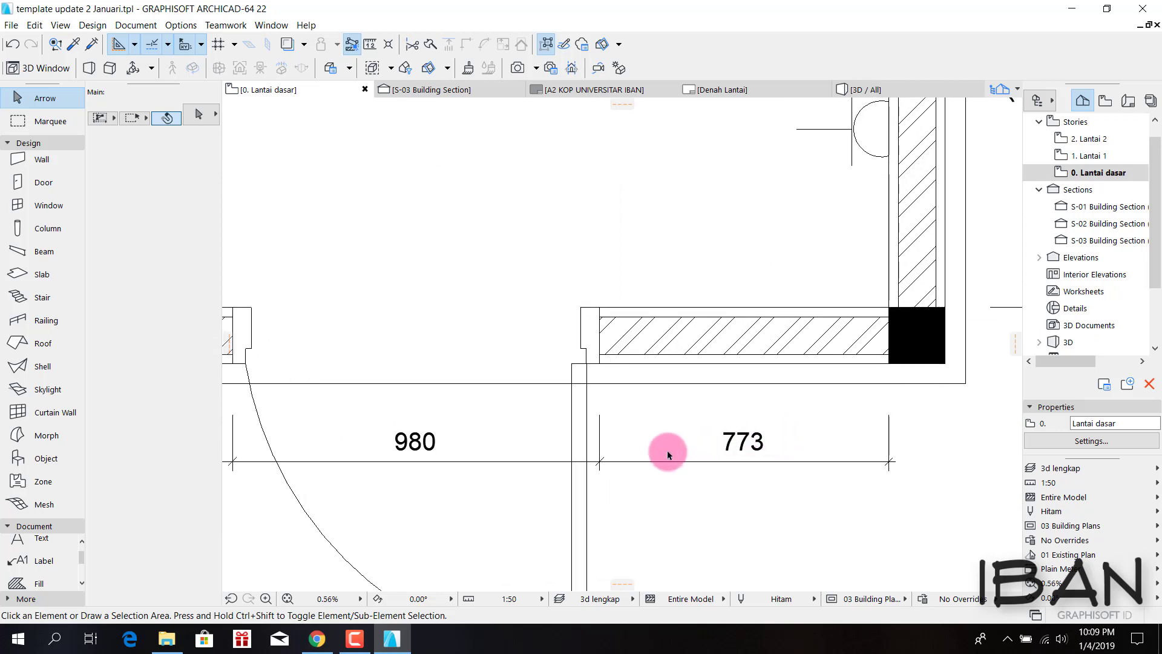
Measure the 773 dimension with the Measure tool (M), reading 772.53 units.
{"action": "key", "text": "m"}
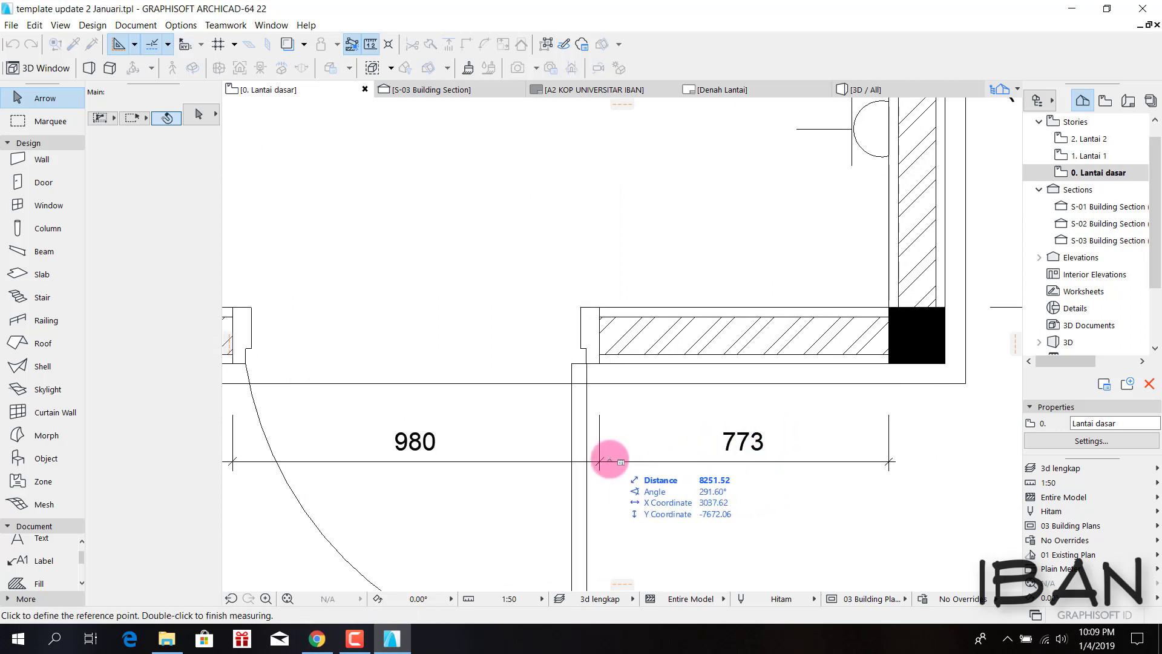
{"action": "scroll", "coordinate": [602, 463], "scroll_direction": "up", "scroll_amount": 3}
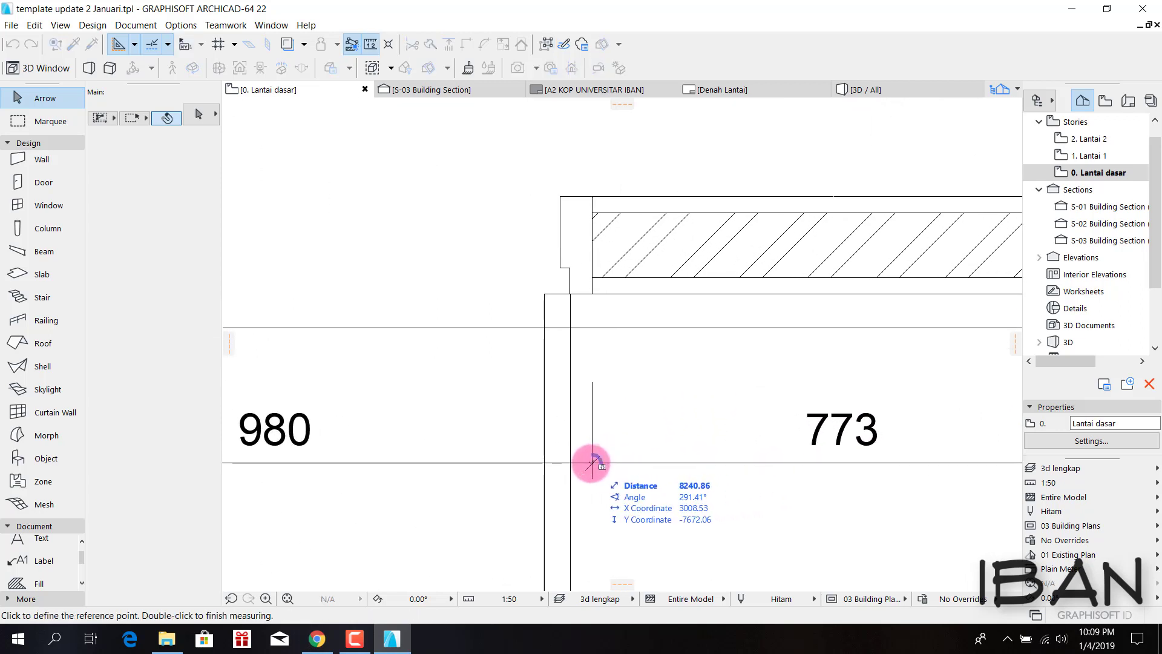
{"action": "scroll", "coordinate": [697, 463], "scroll_direction": "down", "scroll_amount": 2}
{"action": "scroll", "coordinate": [697, 463], "scroll_direction": "down", "scroll_amount": 2}
{"action": "scroll", "coordinate": [695, 466], "scroll_direction": "up", "scroll_amount": 3}
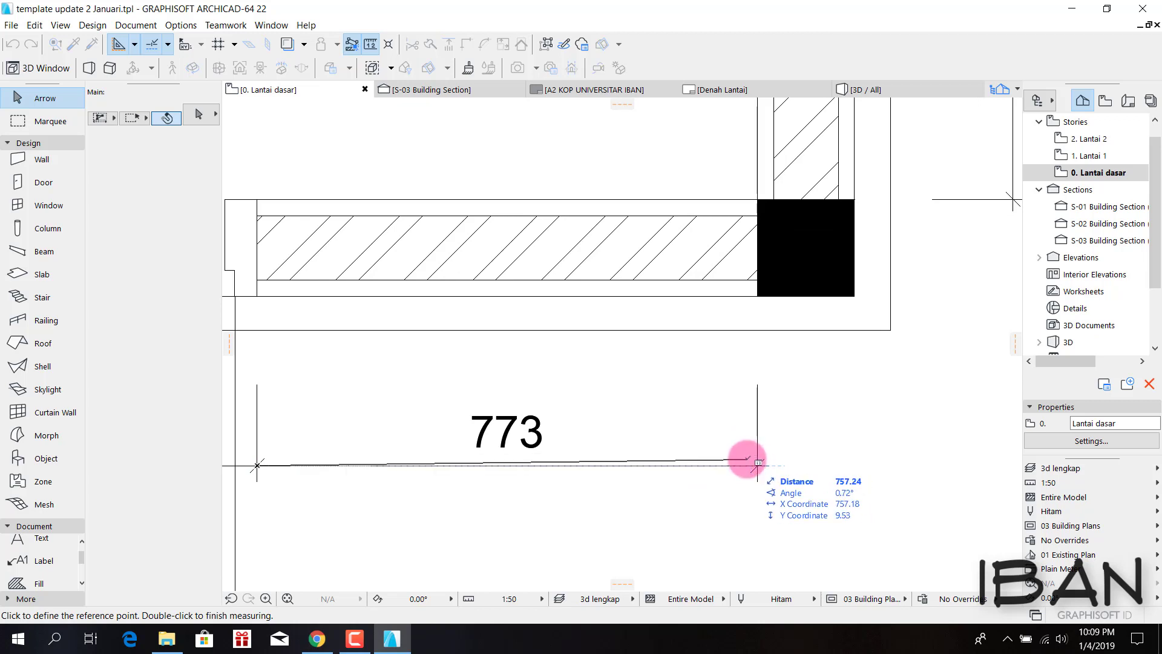
{"action": "scroll", "coordinate": [760, 465], "scroll_direction": "down", "scroll_amount": 1}
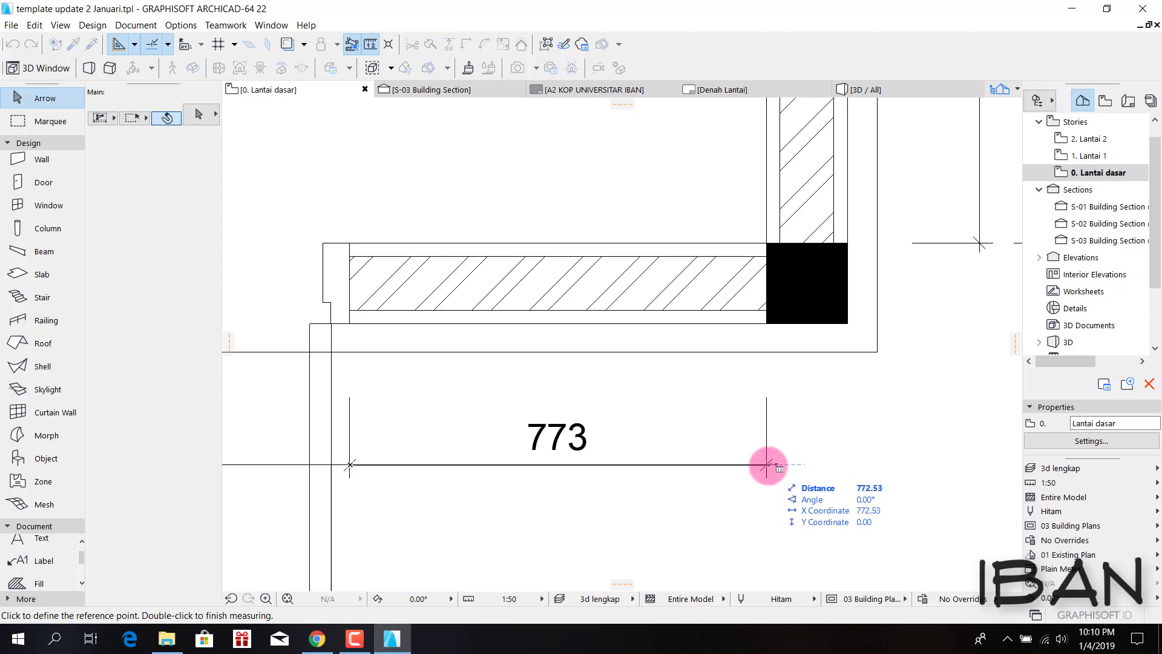
{"action": "key", "text": "Escape"}
{"action": "scroll", "coordinate": [734, 440], "scroll_direction": "down", "scroll_amount": 3}
{"action": "scroll", "coordinate": [638, 404], "scroll_direction": "down", "scroll_amount": 3}
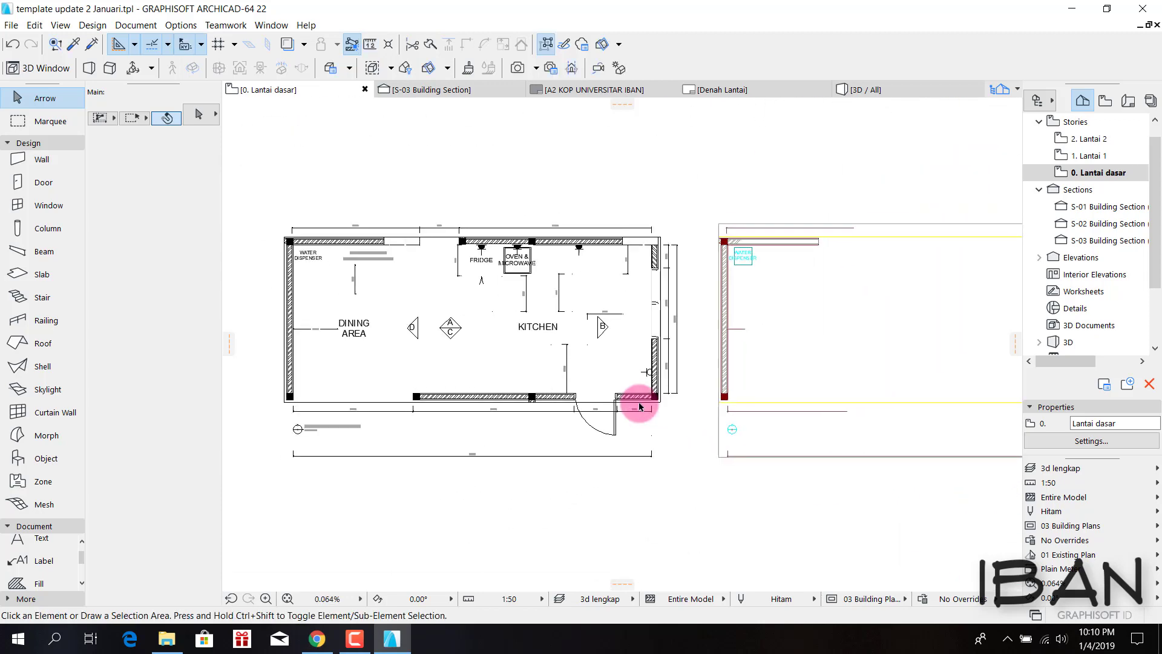
{"action": "scroll", "coordinate": [638, 404], "scroll_direction": "up", "scroll_amount": 3}
{"action": "scroll", "coordinate": [638, 402], "scroll_direction": "up", "scroll_amount": 3}
{"action": "scroll", "coordinate": [636, 408], "scroll_direction": "up", "scroll_amount": 2}
{"action": "scroll", "coordinate": [500, 460], "scroll_direction": "down", "scroll_amount": 1}
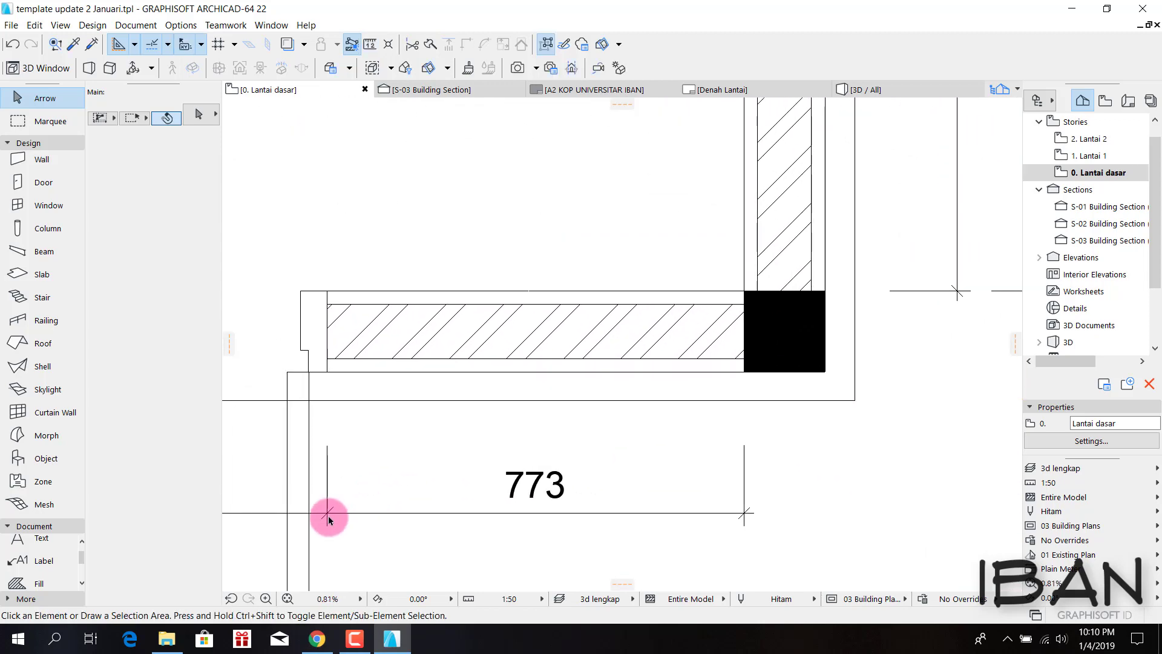
{"action": "key", "text": "m"}
{"action": "left_click", "coordinate": [327, 514]}
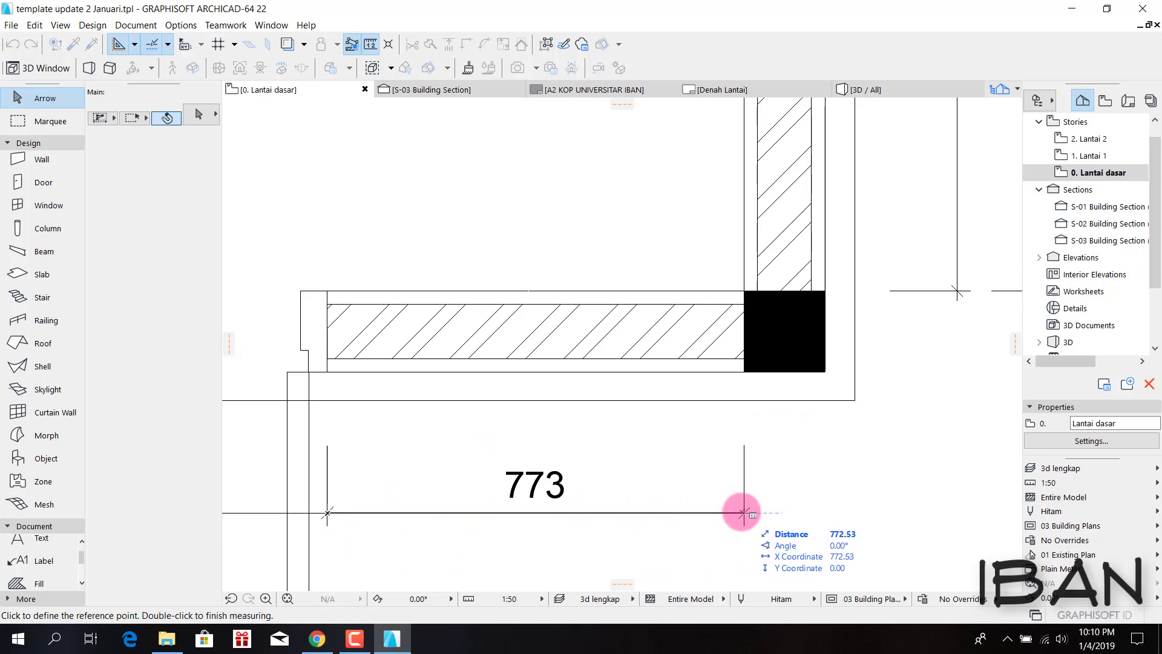
{"action": "key", "text": "Escape"}
{"action": "scroll", "coordinate": [682, 454], "scroll_direction": "down", "scroll_amount": 3}
{"action": "scroll", "coordinate": [656, 428], "scroll_direction": "down", "scroll_amount": 3}
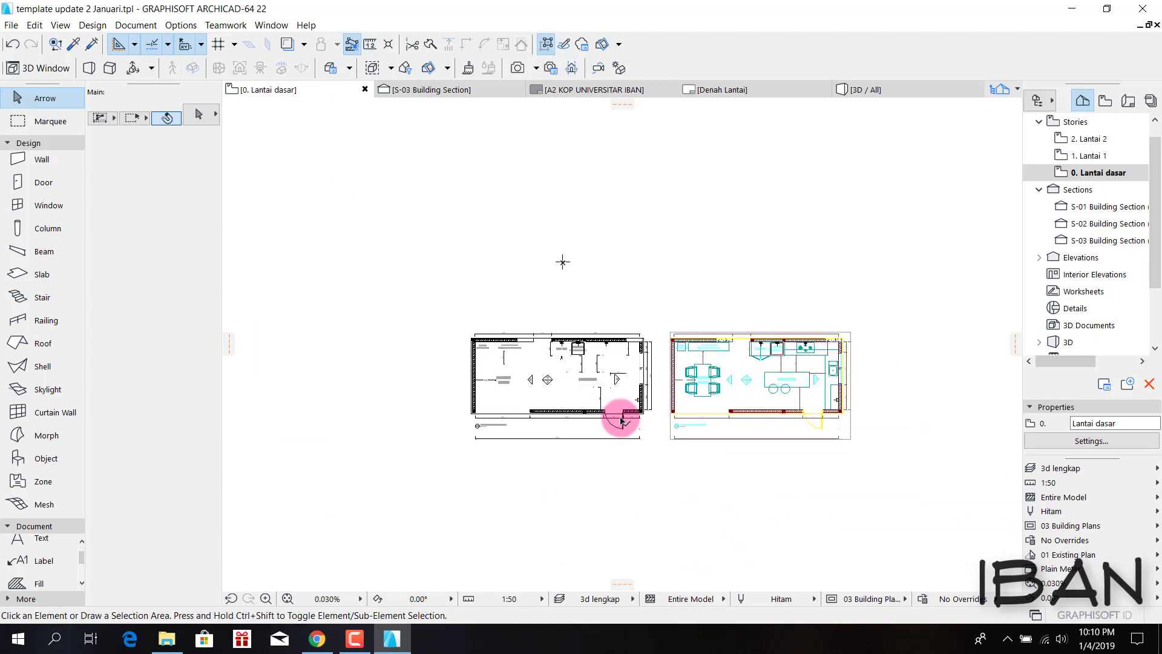
Marquee-select the imported plan and resize it numerically with a 1:100 ratio.
{"action": "scroll", "coordinate": [600, 376], "scroll_direction": "up", "scroll_amount": 5}
{"action": "scroll", "coordinate": [575, 321], "scroll_direction": "down", "scroll_amount": 4}
{"action": "scroll", "coordinate": [578, 324], "scroll_direction": "down", "scroll_amount": 3}
{"action": "scroll", "coordinate": [565, 317], "scroll_direction": "down", "scroll_amount": 1}
{"action": "left_click", "coordinate": [562, 315]}
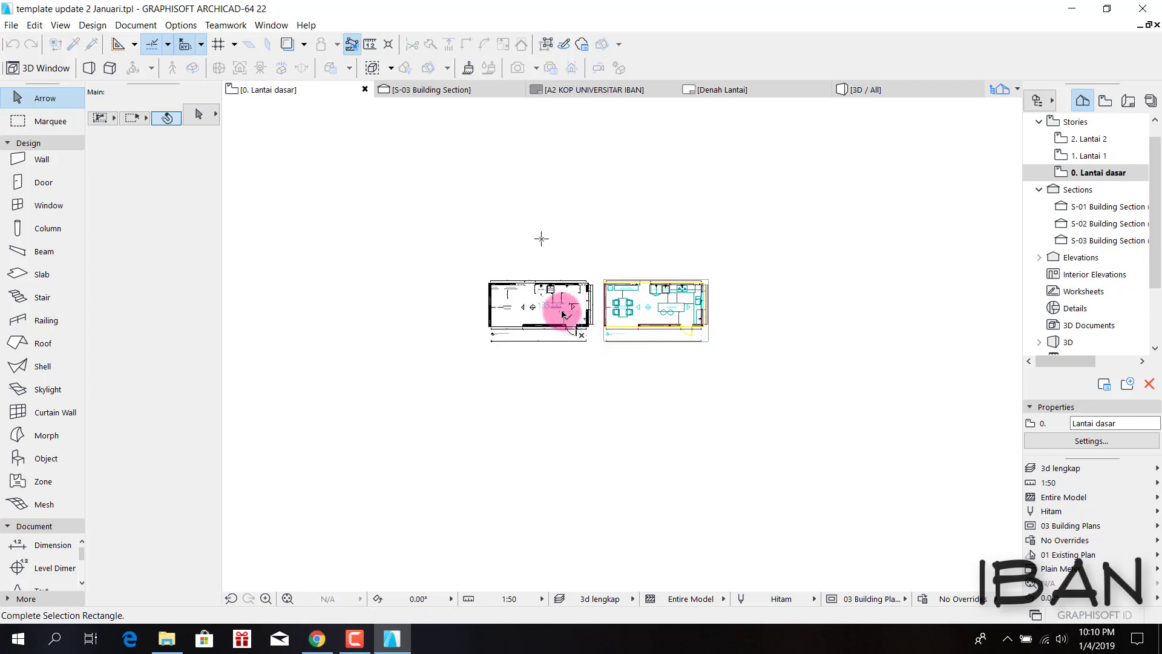
{"action": "scroll", "coordinate": [493, 291], "scroll_direction": "up", "scroll_amount": 2}
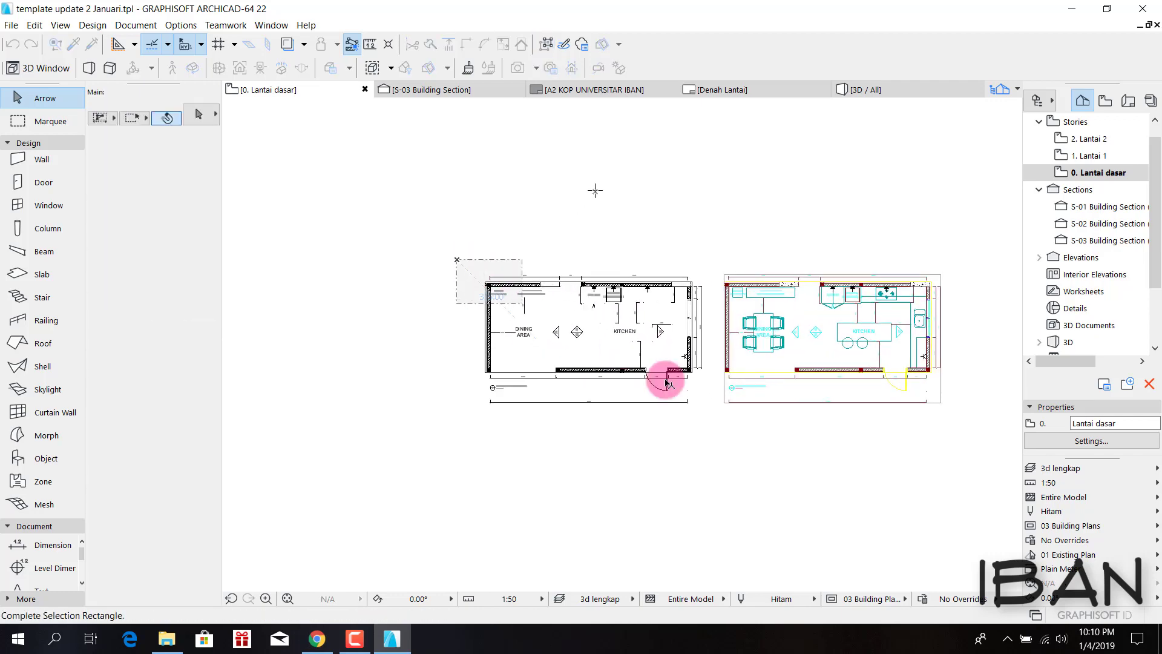
{"action": "left_click", "coordinate": [714, 442]}
{"action": "scroll", "coordinate": [603, 209], "scroll_direction": "up", "scroll_amount": 2}
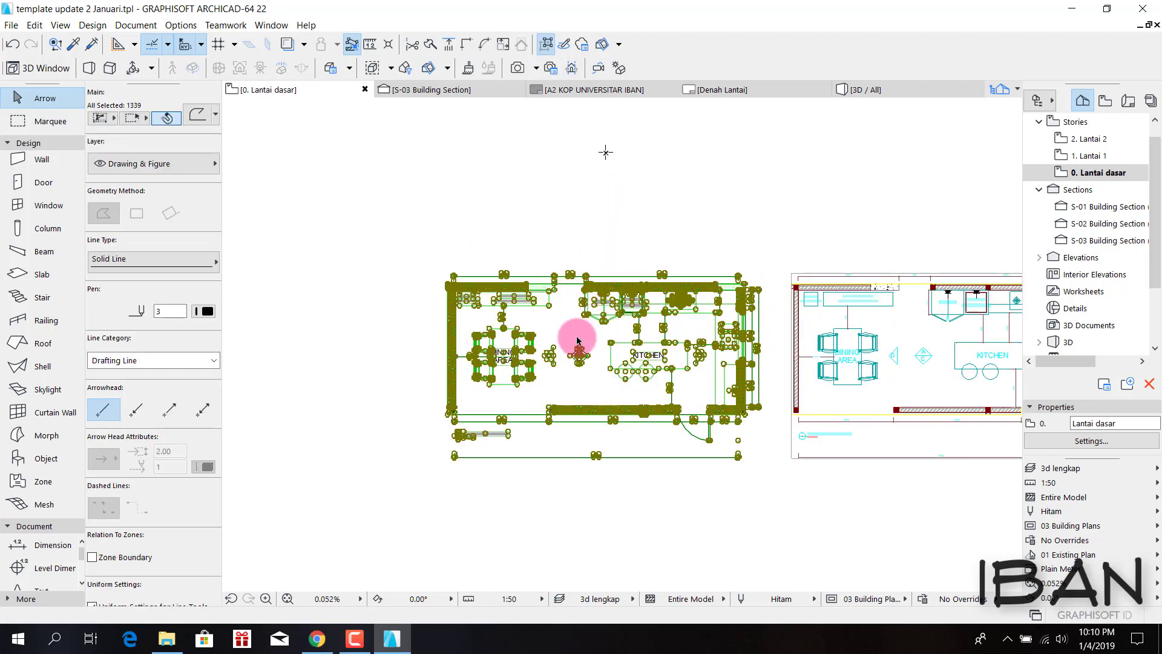
{"action": "left_click", "coordinate": [503, 45]}
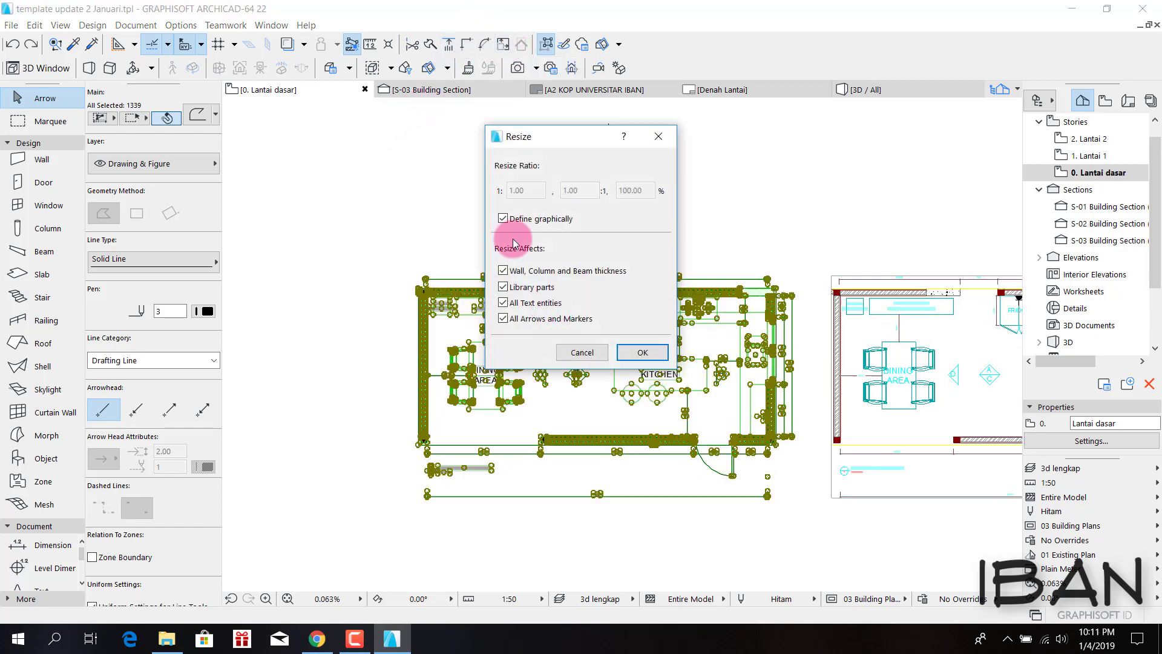
{"action": "left_click", "coordinate": [503, 219]}
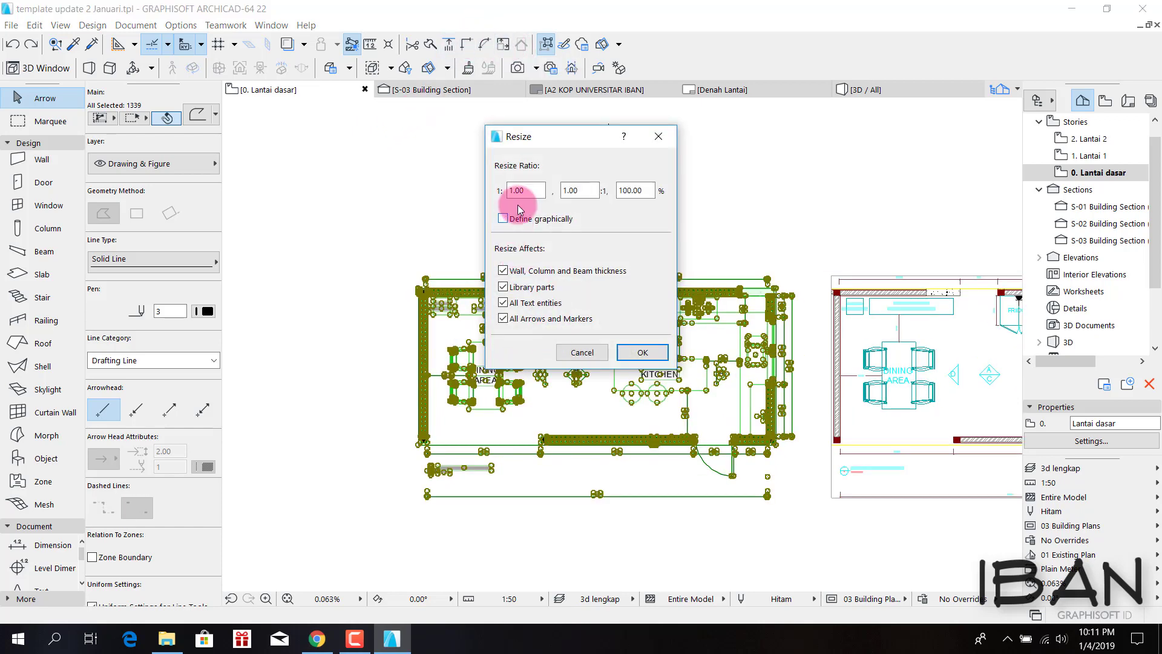
{"action": "left_click_drag", "start_coordinate": [537, 193], "coordinate": [444, 194]}
{"action": "type", "text": "100"}
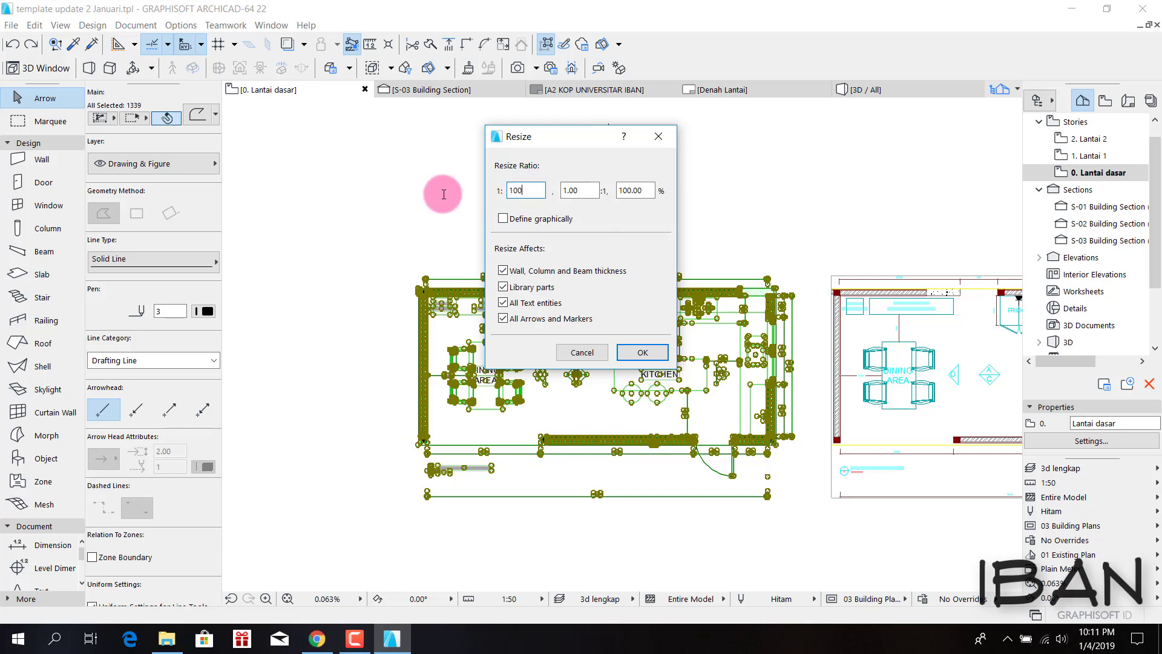
{"action": "key", "text": "Return"}
Re-measure the 773 dimension, which now reads 0.77.
{"action": "scroll", "coordinate": [498, 449], "scroll_direction": "up", "scroll_amount": 5}
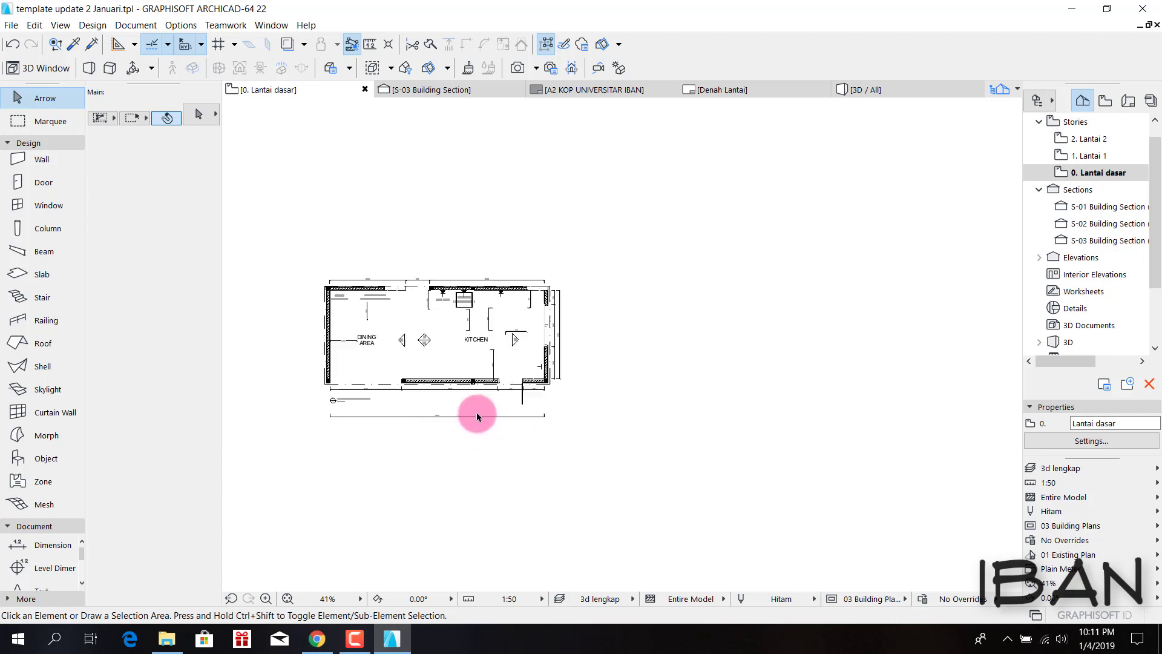
{"action": "scroll", "coordinate": [474, 482], "scroll_direction": "up", "scroll_amount": 4}
{"action": "scroll", "coordinate": [518, 381], "scroll_direction": "up", "scroll_amount": 3}
{"action": "scroll", "coordinate": [693, 379], "scroll_direction": "up", "scroll_amount": 3}
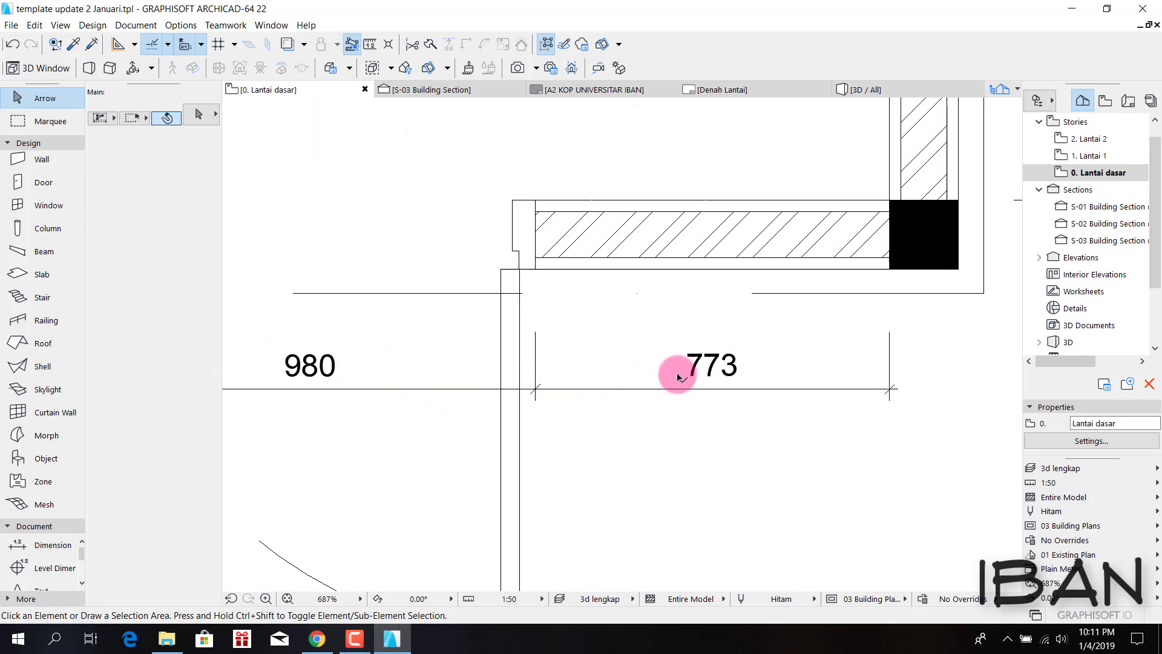
{"action": "key", "text": "m"}
{"action": "left_click", "coordinate": [535, 390]}
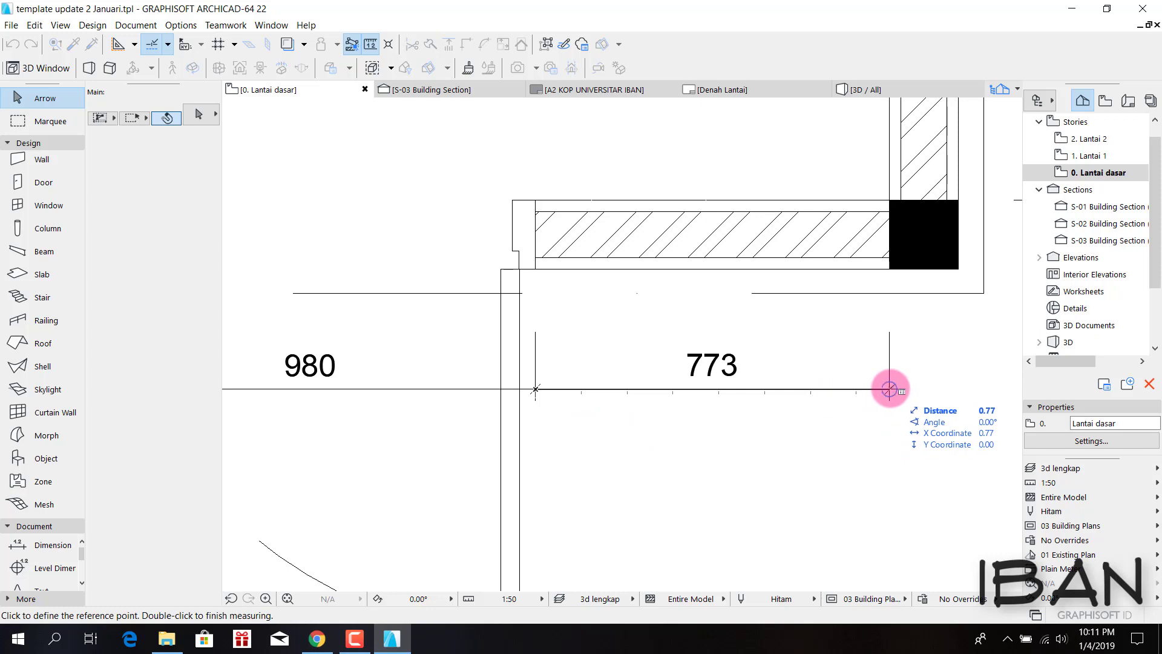
{"action": "scroll", "coordinate": [490, 337], "scroll_direction": "down", "scroll_amount": 2}
{"action": "scroll", "coordinate": [517, 332], "scroll_direction": "down", "scroll_amount": 3}
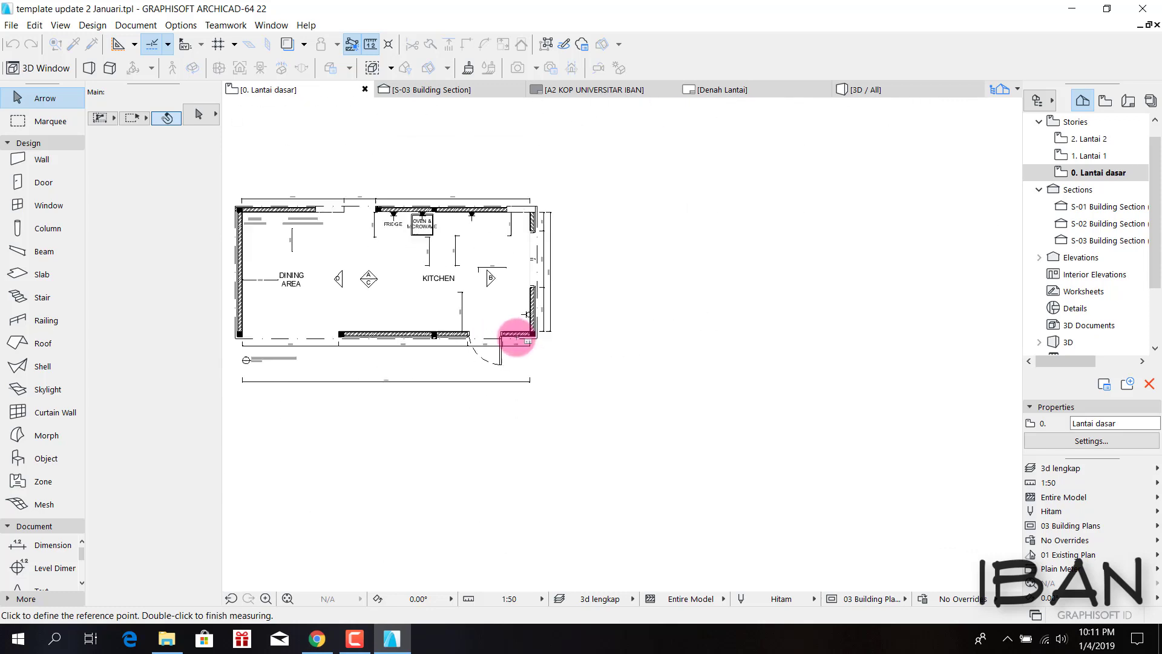
{"action": "scroll", "coordinate": [392, 319], "scroll_direction": "down", "scroll_amount": 2}
{"action": "double_click", "coordinate": [492, 346]}
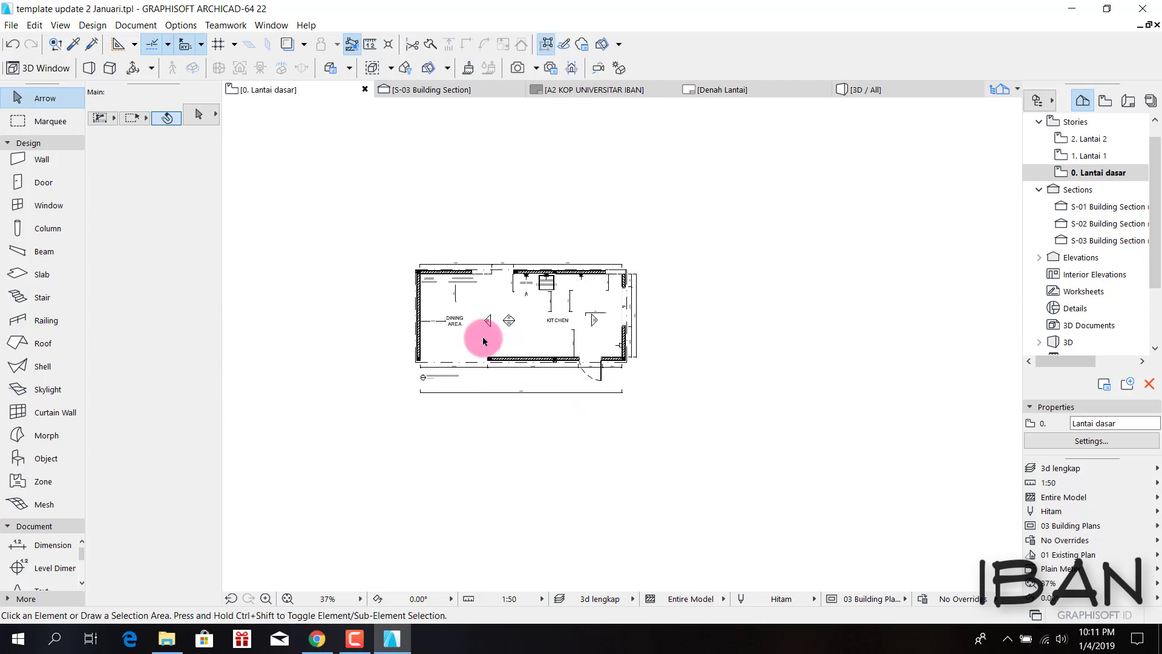
Zoom out to locate the two-car-garage house plan, then zoom in on it.
{"action": "scroll", "coordinate": [429, 329], "scroll_direction": "down", "scroll_amount": 1}
{"action": "scroll", "coordinate": [424, 325], "scroll_direction": "up", "scroll_amount": 2}
{"action": "scroll", "coordinate": [426, 324], "scroll_direction": "up", "scroll_amount": 1}
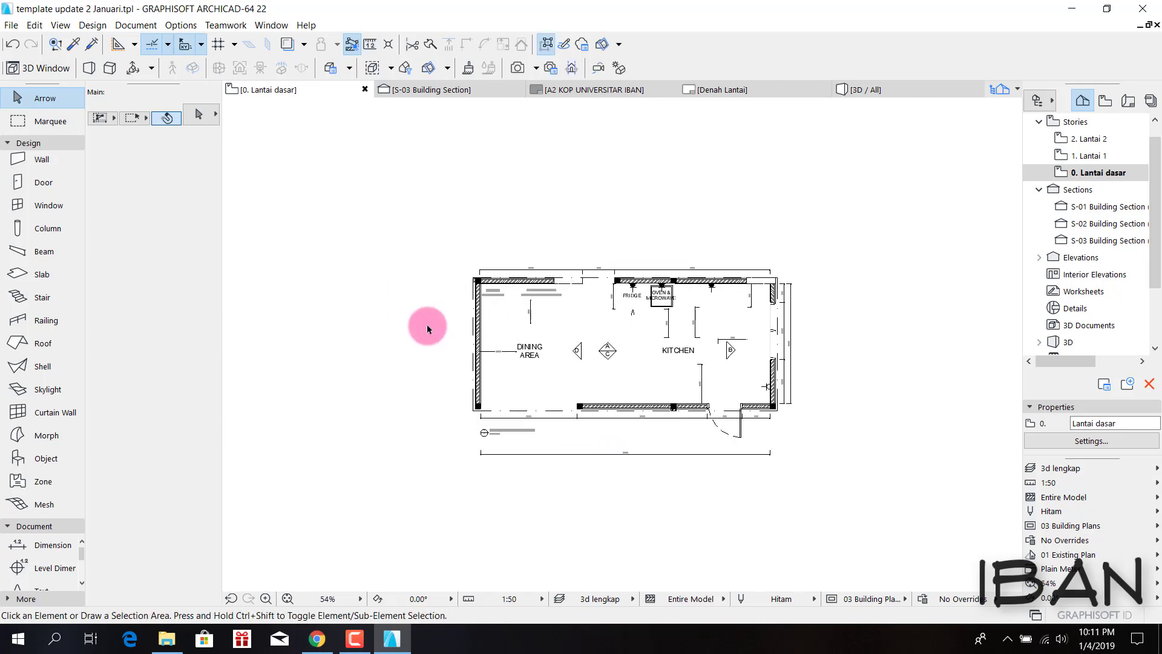
{"action": "scroll", "coordinate": [604, 380], "scroll_direction": "up", "scroll_amount": 2}
{"action": "scroll", "coordinate": [511, 371], "scroll_direction": "up", "scroll_amount": 2}
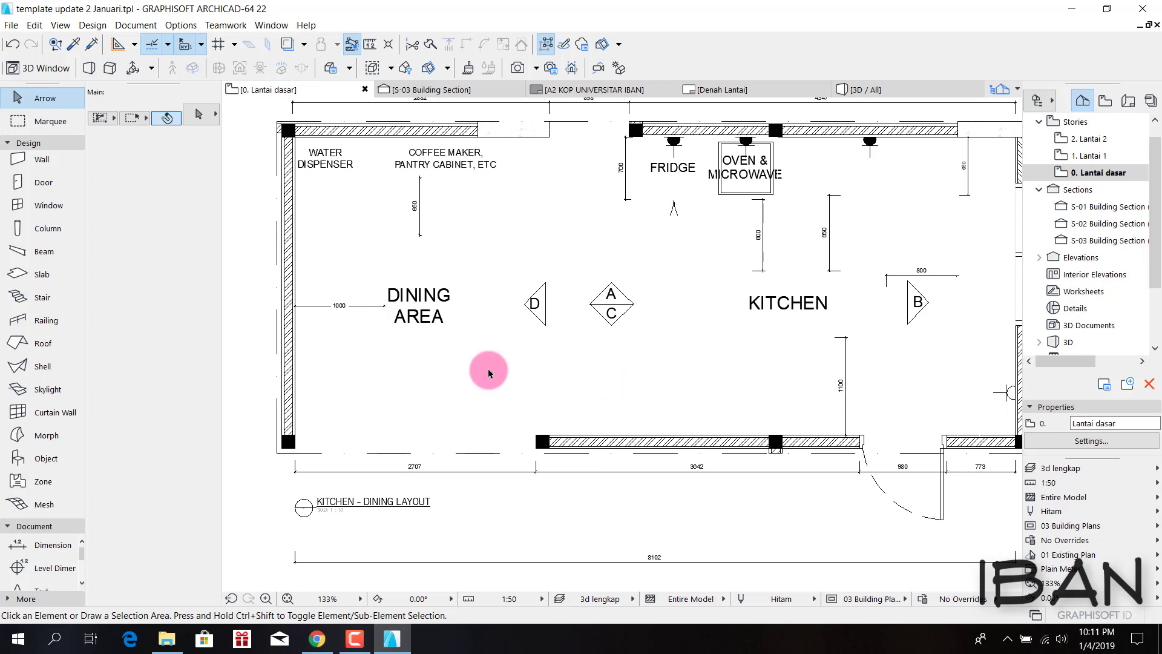
{"action": "scroll", "coordinate": [688, 320], "scroll_direction": "down", "scroll_amount": 5}
{"action": "scroll", "coordinate": [691, 322], "scroll_direction": "down", "scroll_amount": 4}
{"action": "scroll", "coordinate": [693, 320], "scroll_direction": "down", "scroll_amount": 4}
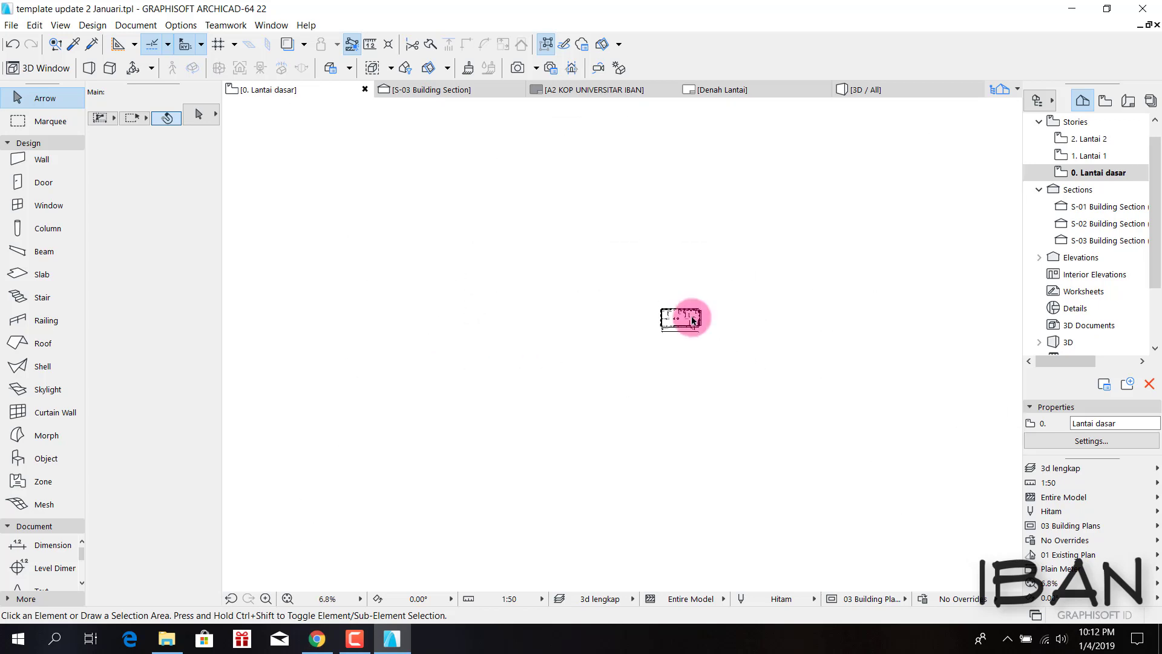
{"action": "scroll", "coordinate": [693, 321], "scroll_direction": "down", "scroll_amount": 3}
{"action": "scroll", "coordinate": [467, 318], "scroll_direction": "up", "scroll_amount": 2}
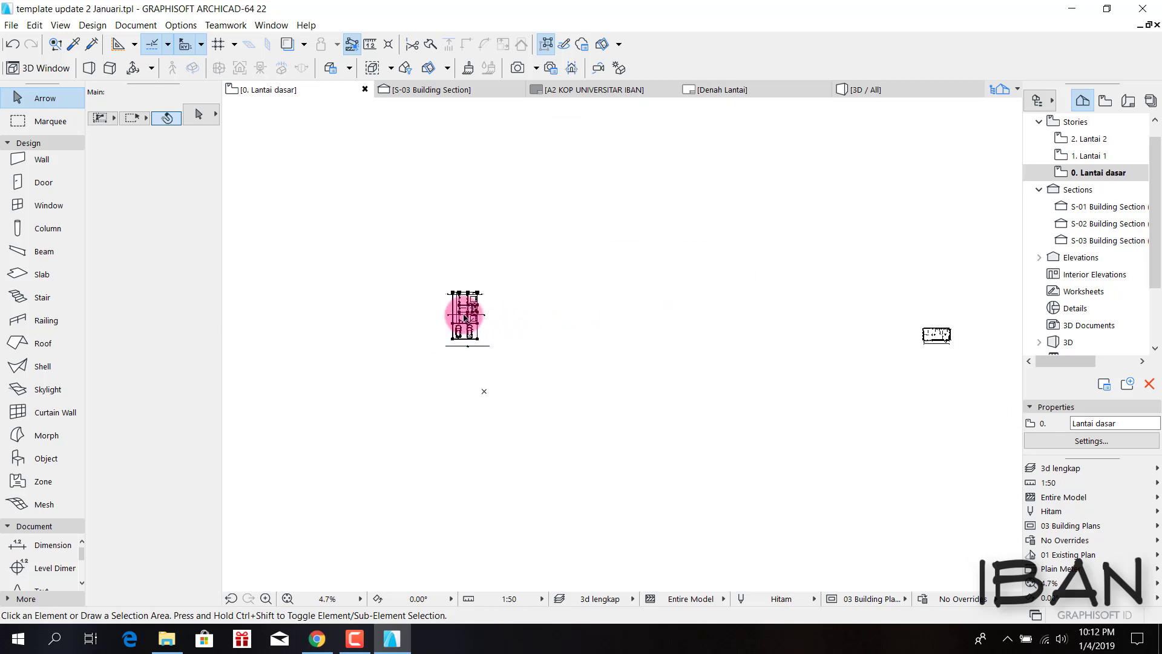
{"action": "scroll", "coordinate": [466, 315], "scroll_direction": "up", "scroll_amount": 3}
{"action": "scroll", "coordinate": [463, 316], "scroll_direction": "up", "scroll_amount": 2}
{"action": "mouse_move", "coordinate": [464, 315]}
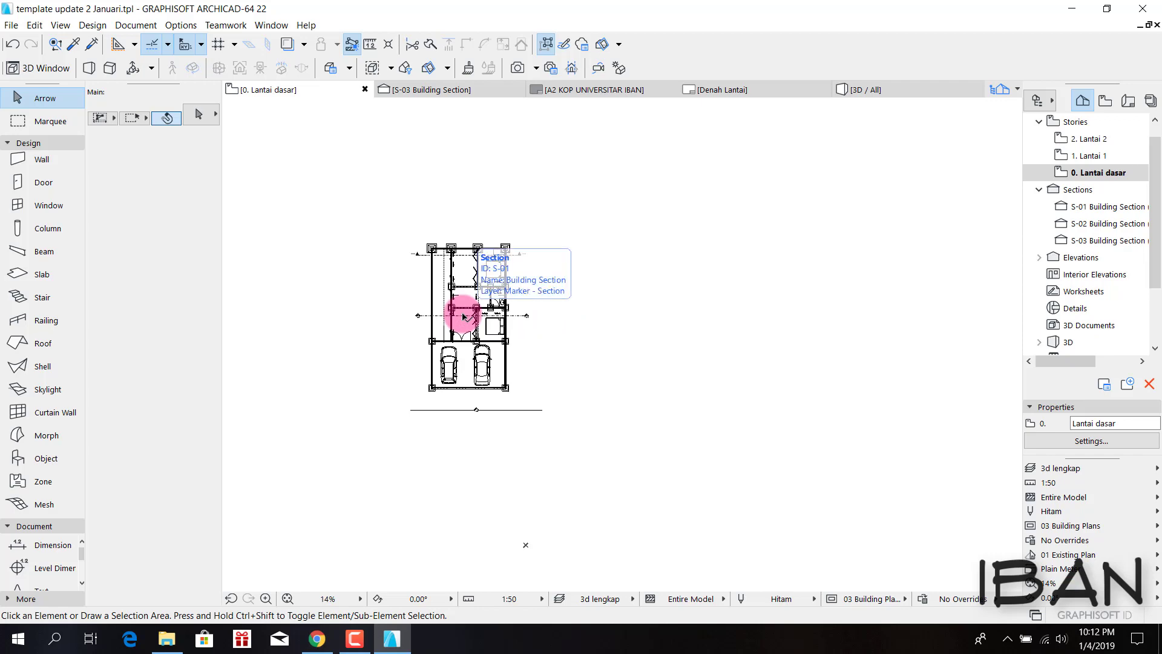
{"action": "scroll", "coordinate": [462, 315], "scroll_direction": "up", "scroll_amount": 2}
{"action": "scroll", "coordinate": [424, 320], "scroll_direction": "up", "scroll_amount": 1}
{"action": "scroll", "coordinate": [518, 339], "scroll_direction": "down", "scroll_amount": 2}
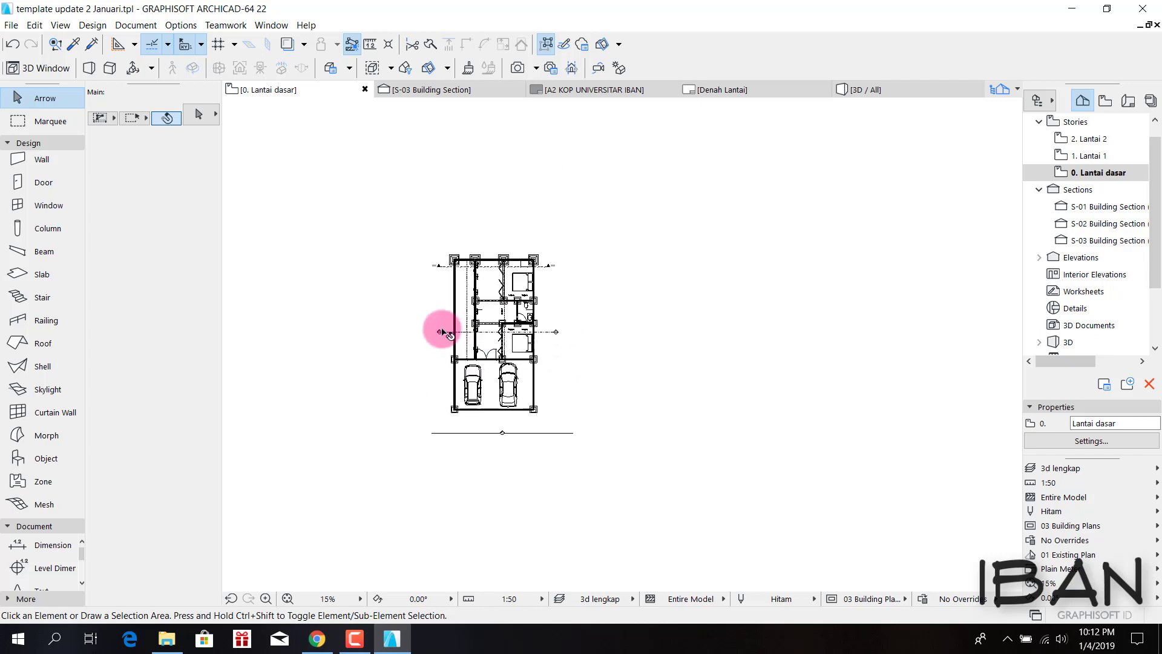
{"action": "scroll", "coordinate": [446, 332], "scroll_direction": "up", "scroll_amount": 2}
{"action": "scroll", "coordinate": [443, 325], "scroll_direction": "down", "scroll_amount": 2}
{"action": "scroll", "coordinate": [521, 351], "scroll_direction": "up", "scroll_amount": 1}
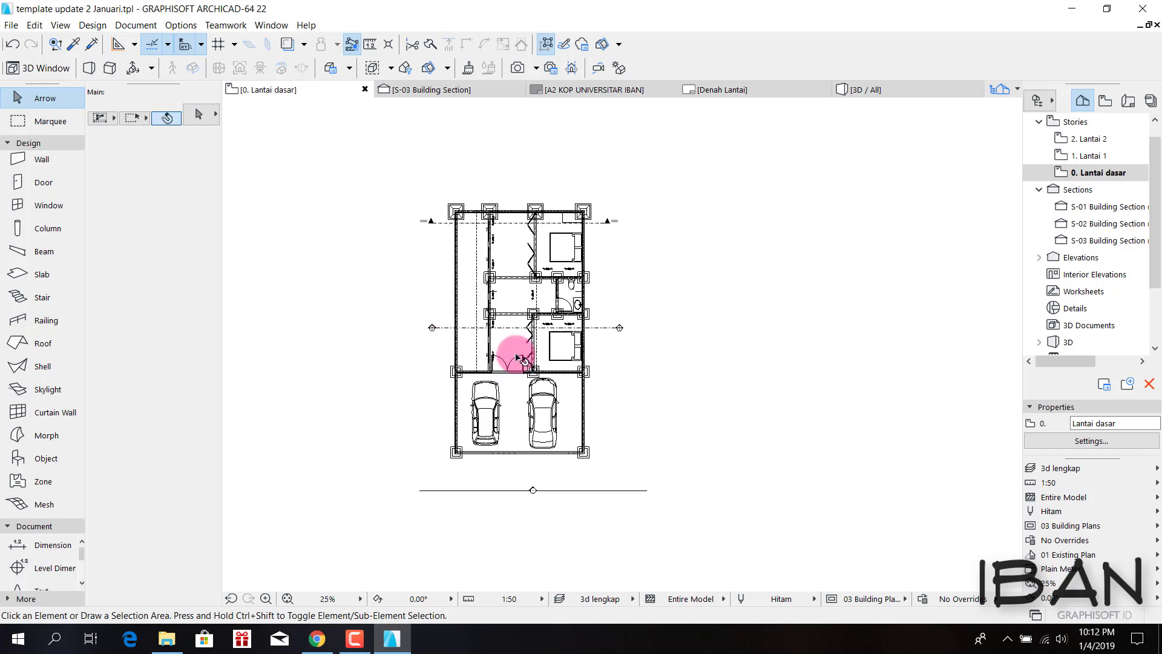
{"action": "scroll", "coordinate": [521, 352], "scroll_direction": "up", "scroll_amount": 1}
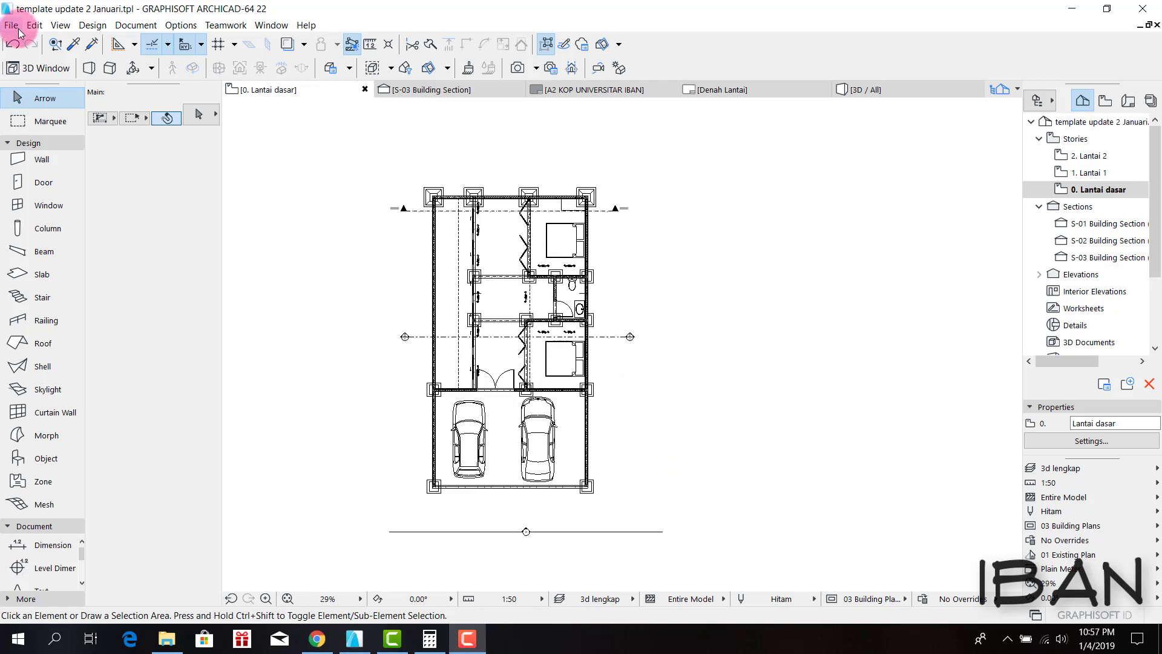
Save the plan as DWG 'denah 3d lengkap' using the 01 For further editing translator.
{"action": "left_click", "coordinate": [19, 30]}
{"action": "left_click", "coordinate": [57, 137]}
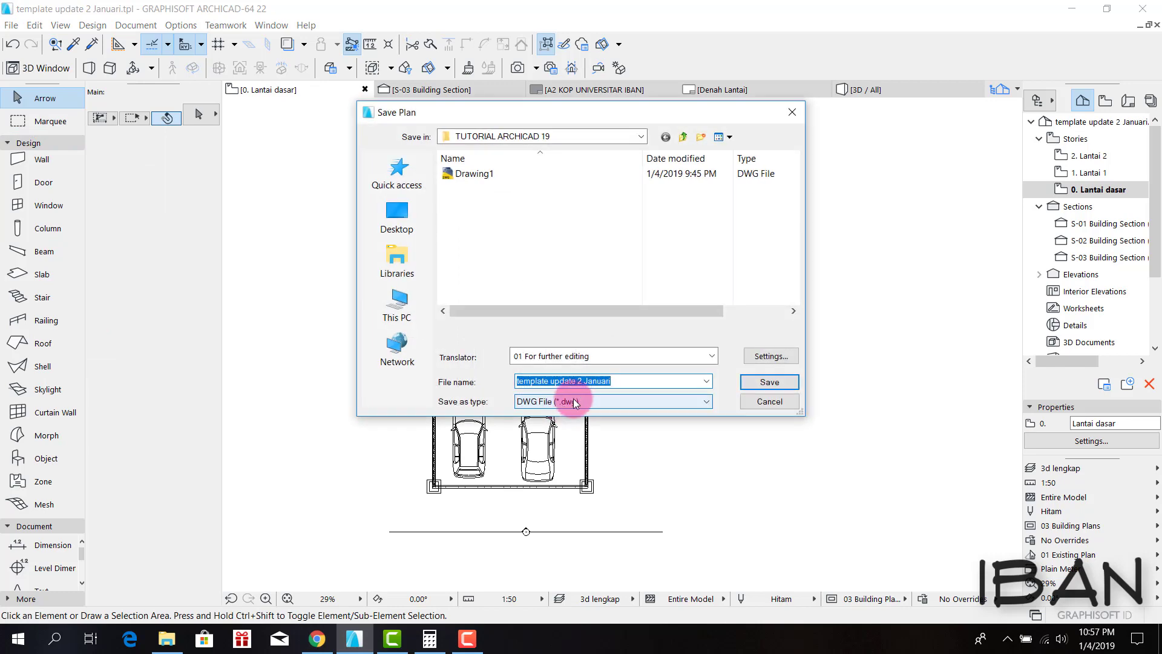
{"action": "left_click", "coordinate": [572, 398]}
{"action": "left_click", "coordinate": [578, 590]}
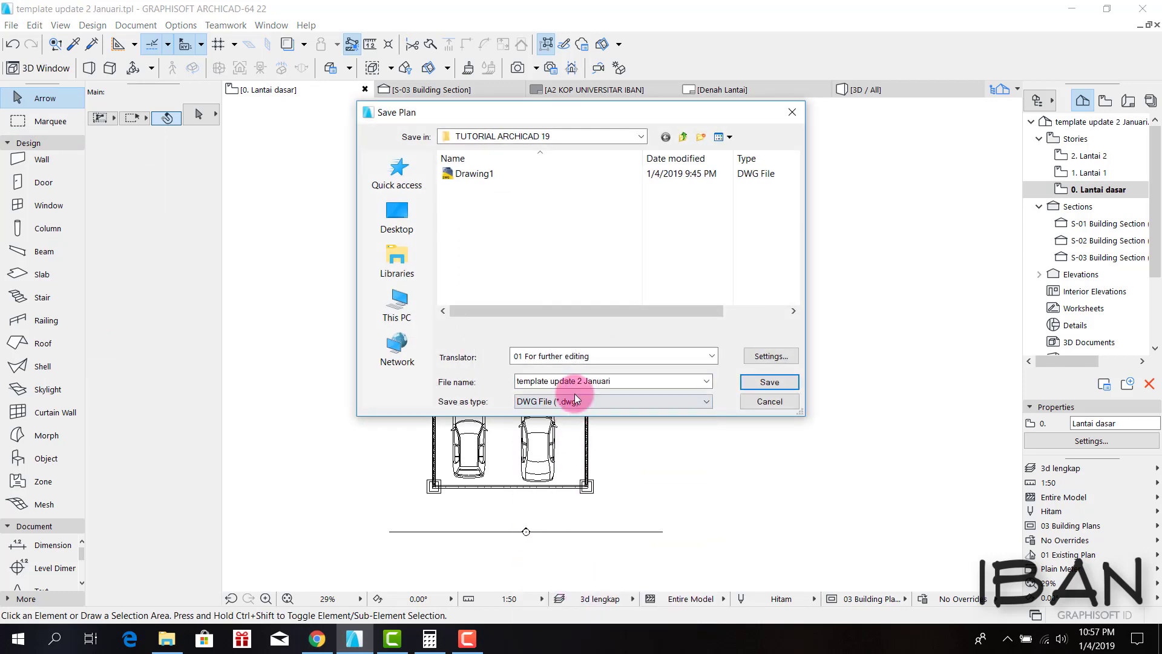
{"action": "left_click", "coordinate": [590, 357]}
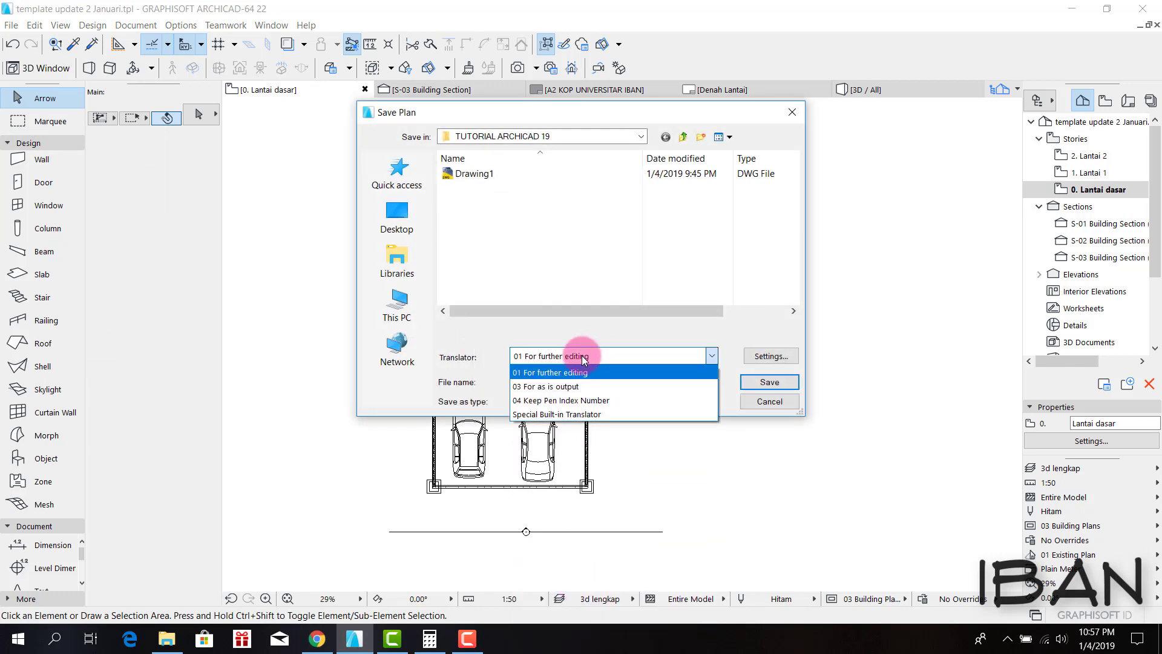
{"action": "left_click", "coordinate": [584, 359]}
{"action": "key", "text": "Tab"}
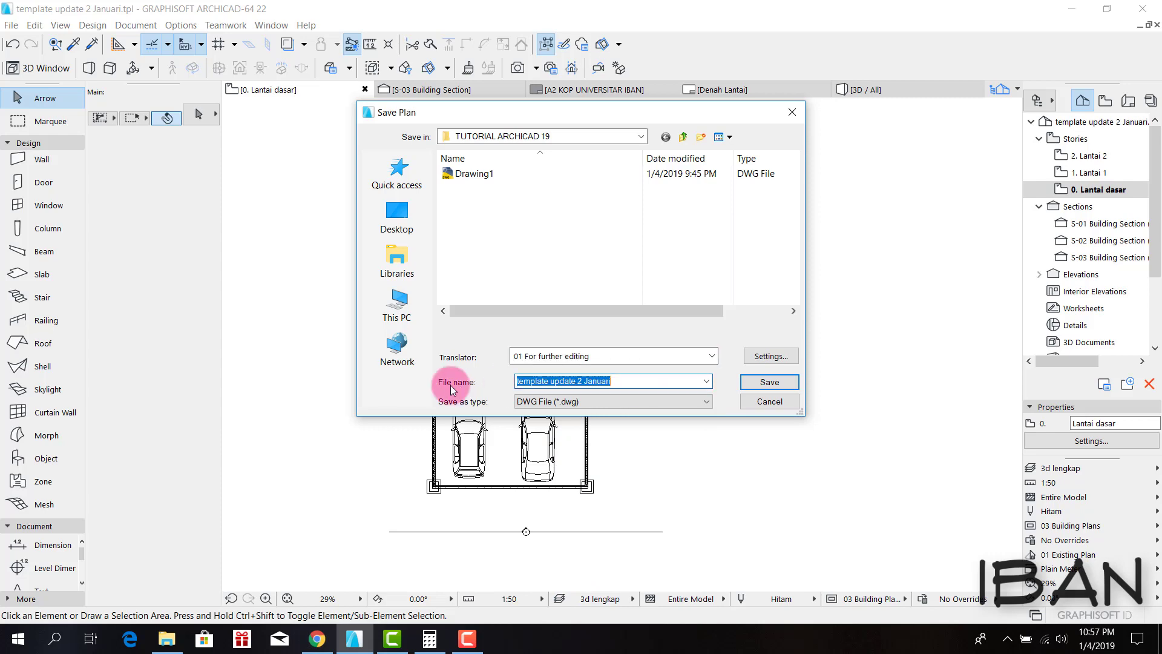
{"action": "type", "text": "denah 3d lengkap"}
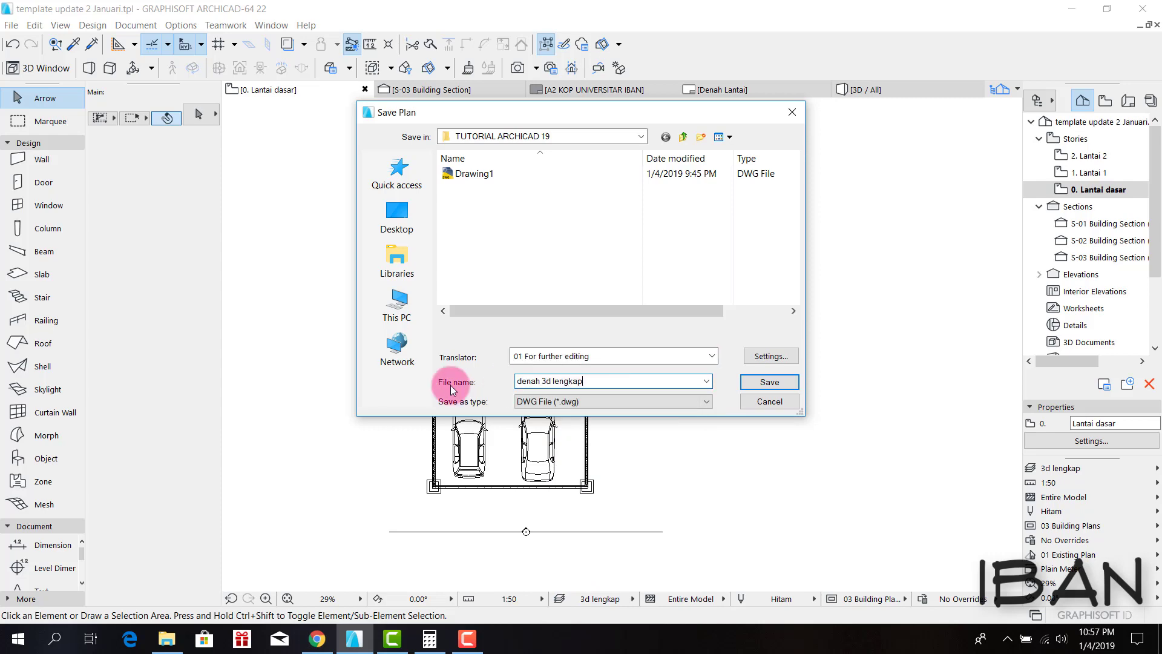
{"action": "key", "text": "Return"}
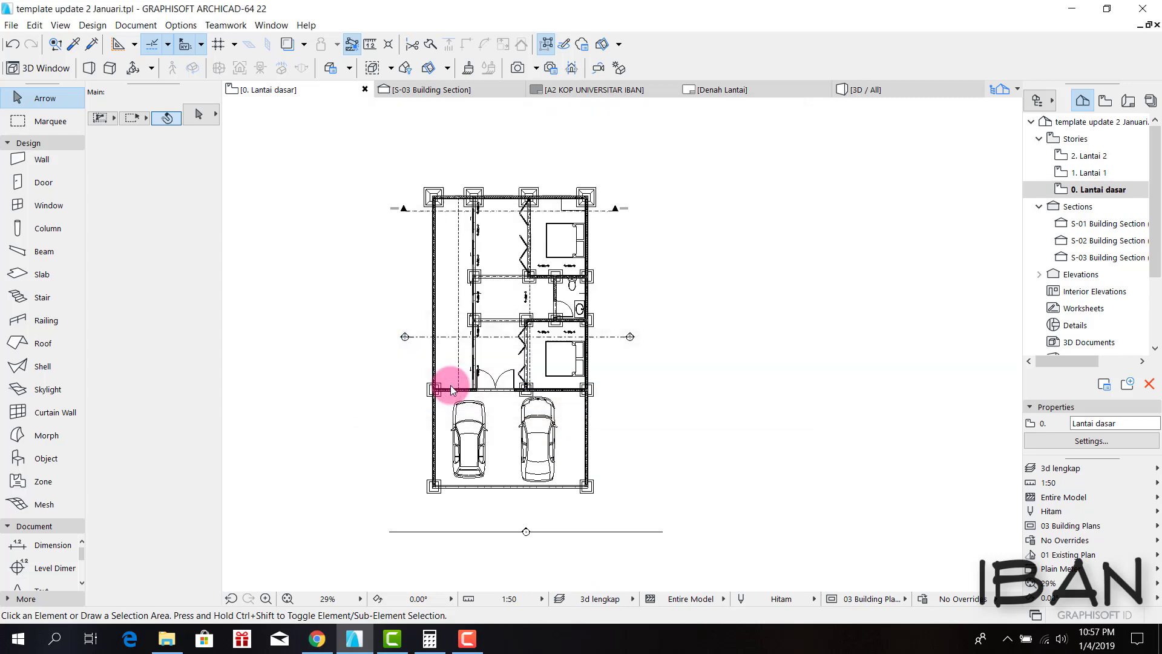
Refresh the destination folder in File Explorer and open denah 3d lengkap.dwg in AutoCAD 2017.
{"action": "left_click", "coordinate": [167, 637]}
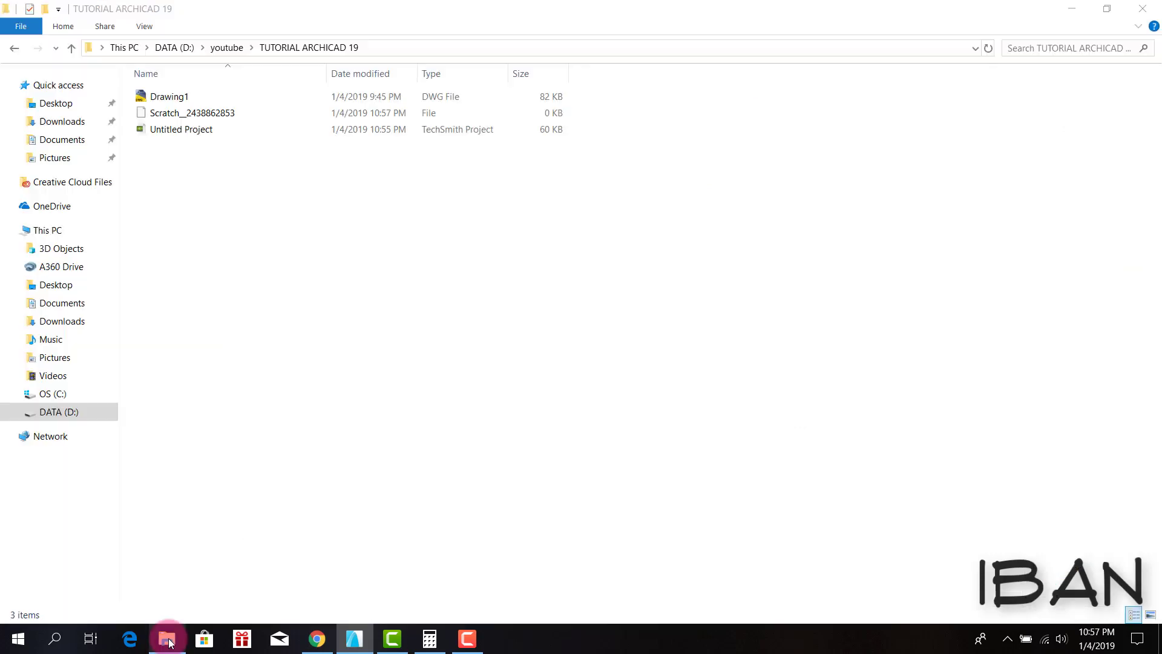
{"action": "right_click", "coordinate": [275, 199]}
{"action": "left_click", "coordinate": [299, 258]}
{"action": "double_click", "coordinate": [220, 101]}
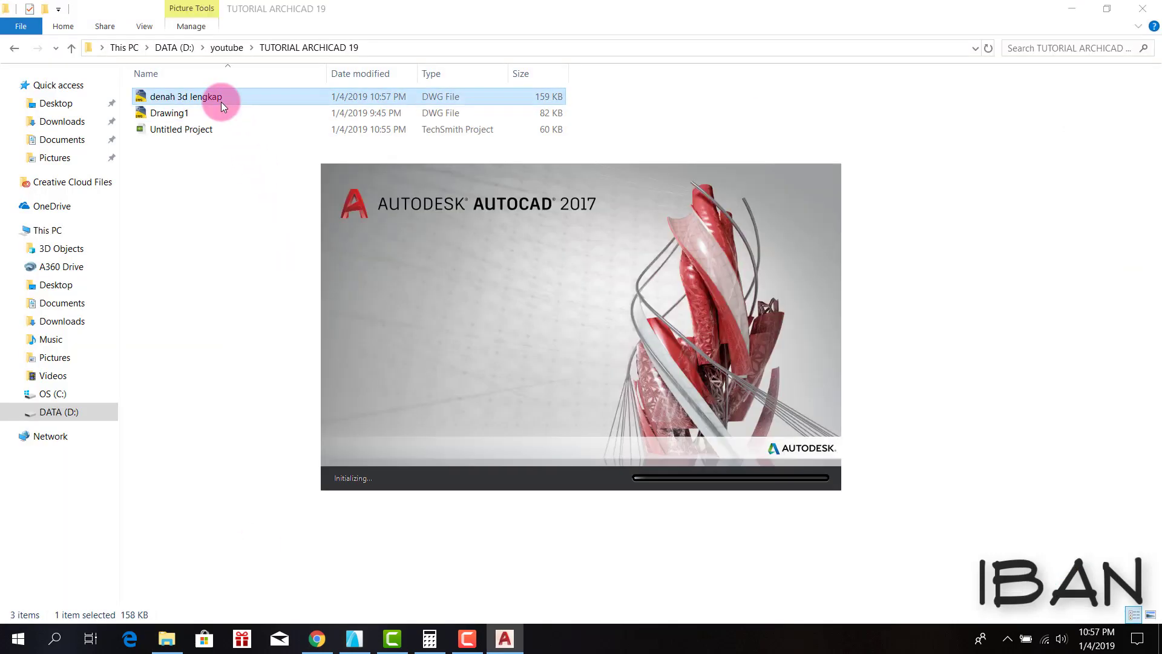
Inspect the opened plan, starting and cancelling a test LINE from a column corner.
{"action": "scroll", "coordinate": [532, 300], "scroll_direction": "up", "scroll_amount": 3}
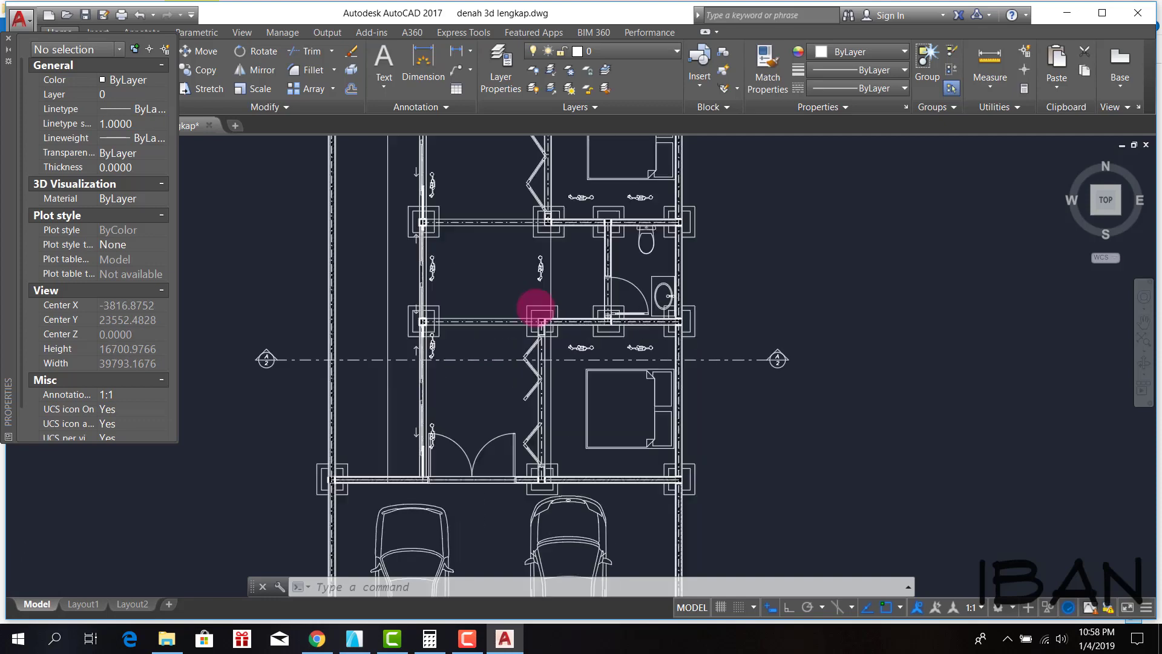
{"action": "scroll", "coordinate": [527, 296], "scroll_direction": "up", "scroll_amount": 3}
{"action": "scroll", "coordinate": [506, 330], "scroll_direction": "down", "scroll_amount": 5}
{"action": "scroll", "coordinate": [504, 328], "scroll_direction": "up", "scroll_amount": 5}
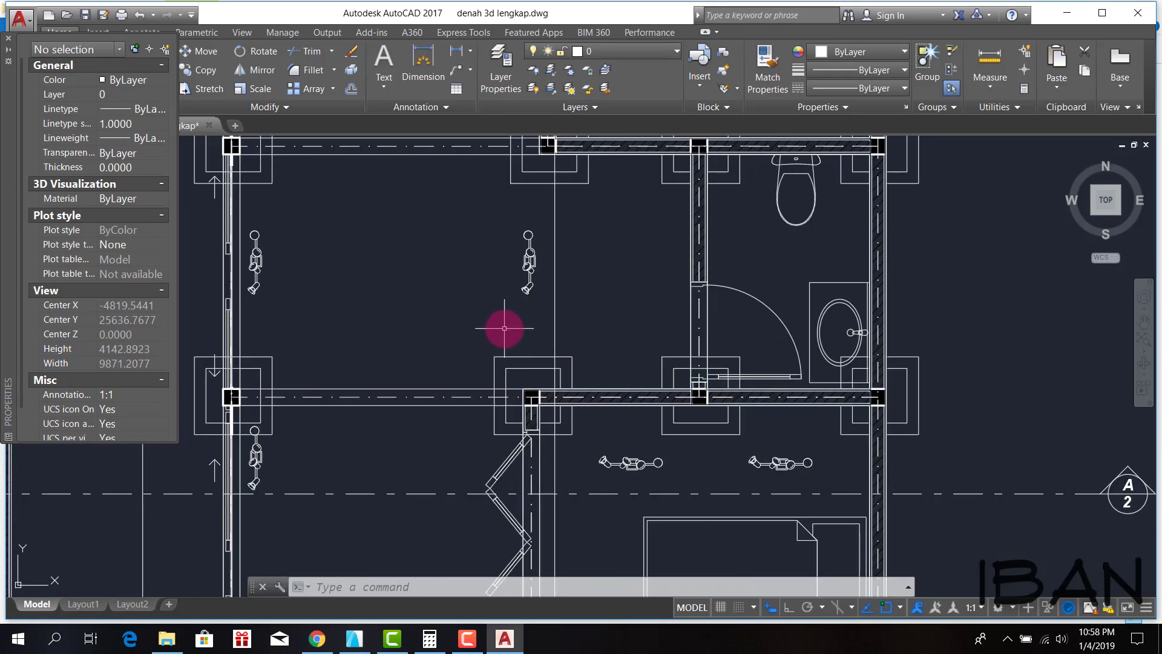
{"action": "scroll", "coordinate": [504, 329], "scroll_direction": "down", "scroll_amount": 5}
{"action": "scroll", "coordinate": [499, 301], "scroll_direction": "down", "scroll_amount": 1}
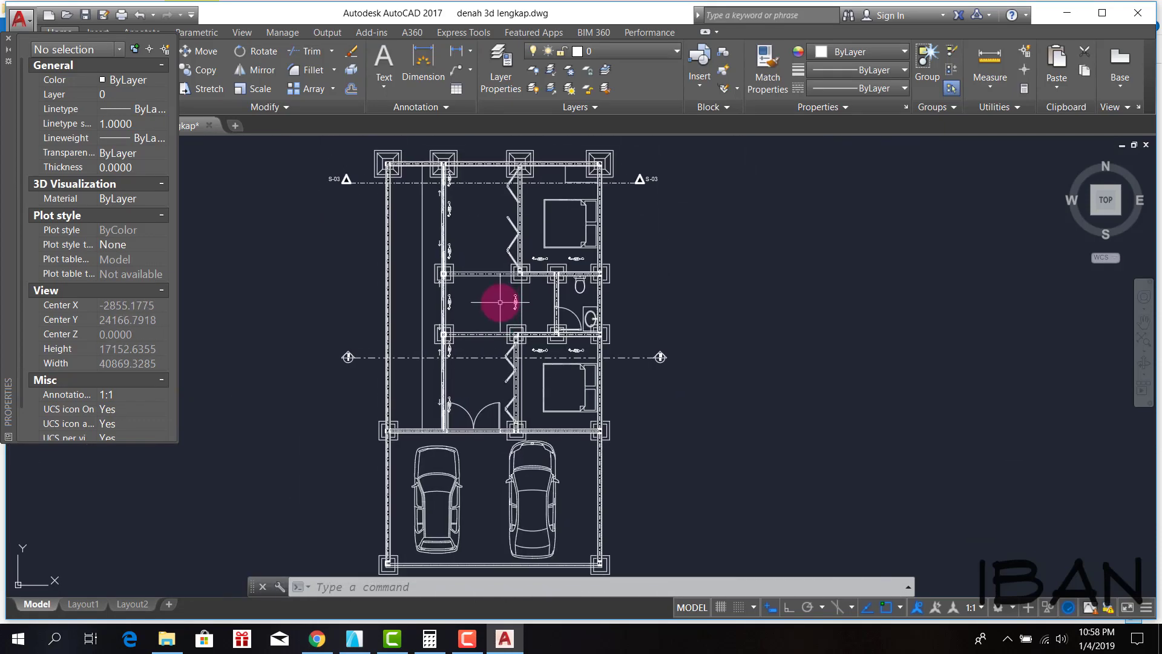
{"action": "scroll", "coordinate": [478, 309], "scroll_direction": "up", "scroll_amount": 3}
{"action": "scroll", "coordinate": [496, 303], "scroll_direction": "down", "scroll_amount": 4}
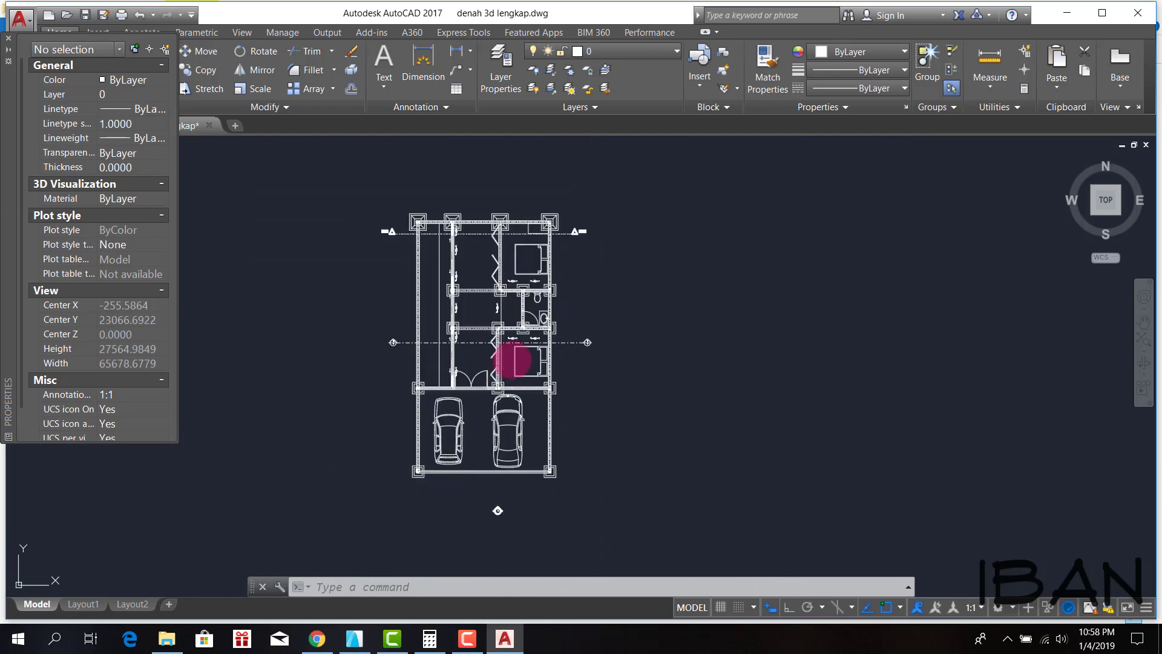
{"action": "scroll", "coordinate": [489, 302], "scroll_direction": "down", "scroll_amount": 2}
{"action": "scroll", "coordinate": [526, 337], "scroll_direction": "up", "scroll_amount": 3}
{"action": "scroll", "coordinate": [524, 342], "scroll_direction": "up", "scroll_amount": 3}
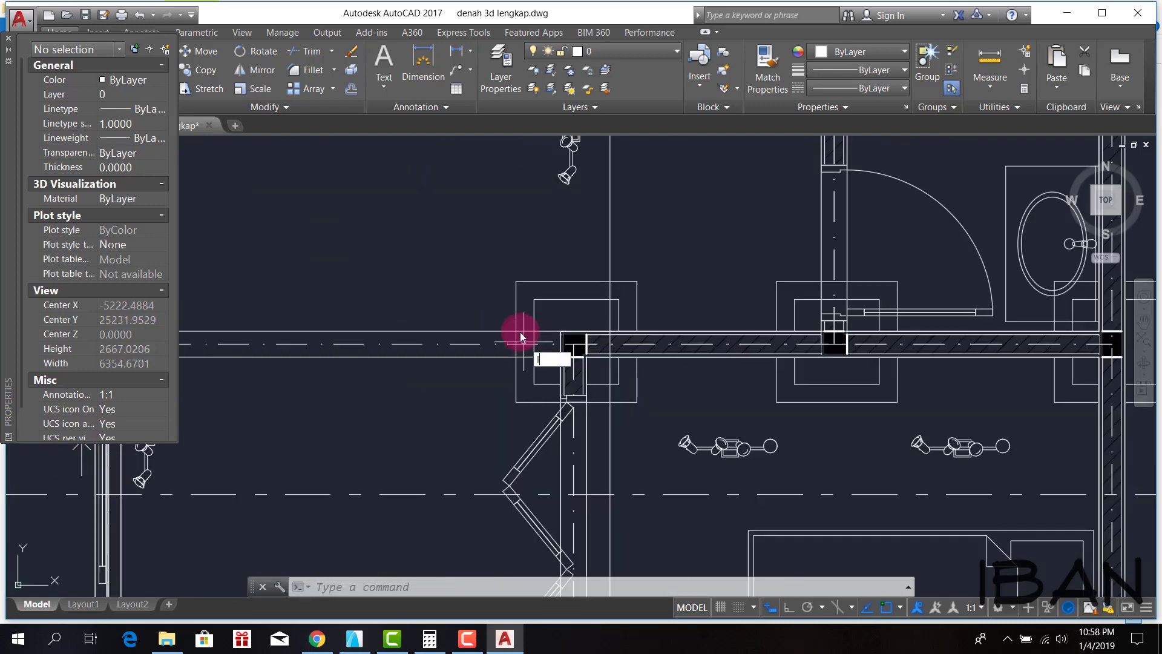
{"action": "type", "text": "l"}
{"action": "key", "text": "Return"}
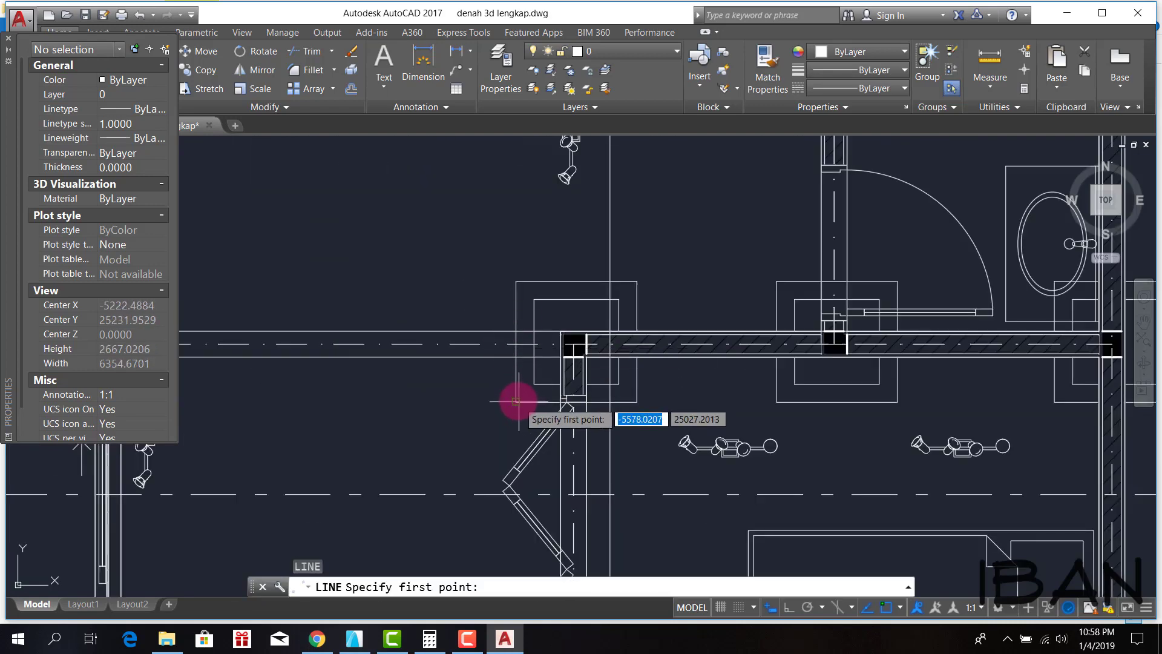
{"action": "left_click", "coordinate": [516, 401]}
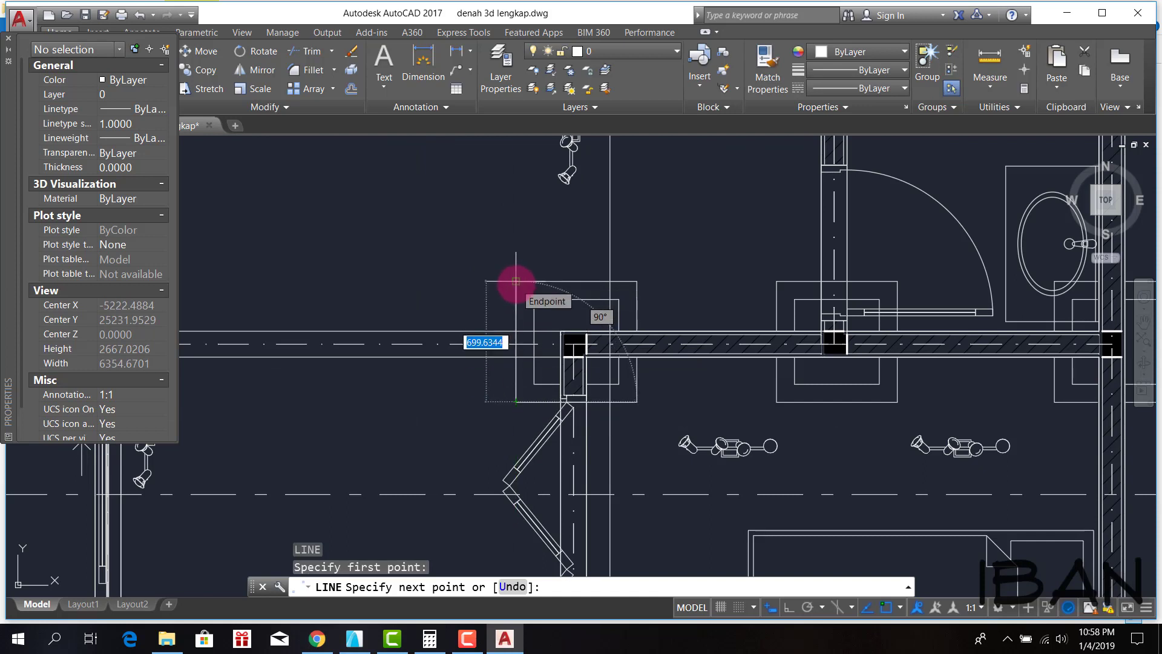
{"action": "key", "text": "Escape"}
{"action": "key", "text": "Escape"}
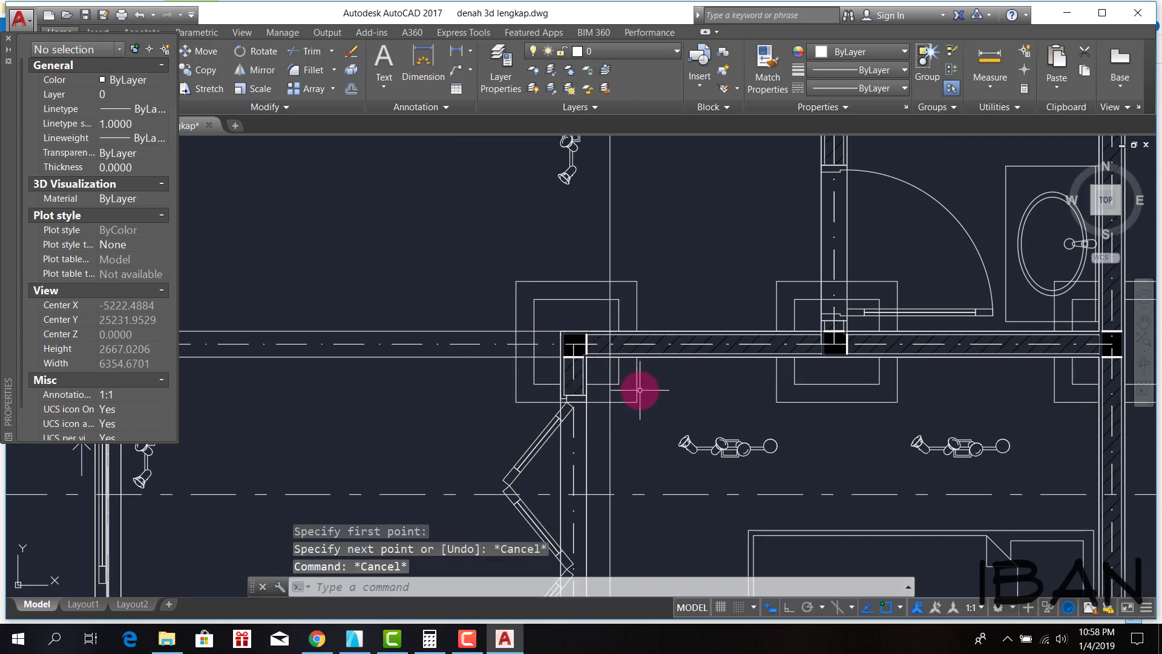
{"action": "key", "text": "Escape"}
Set Length Precision to 0 in the Drawing Units dialog.
{"action": "type", "text": "u"}
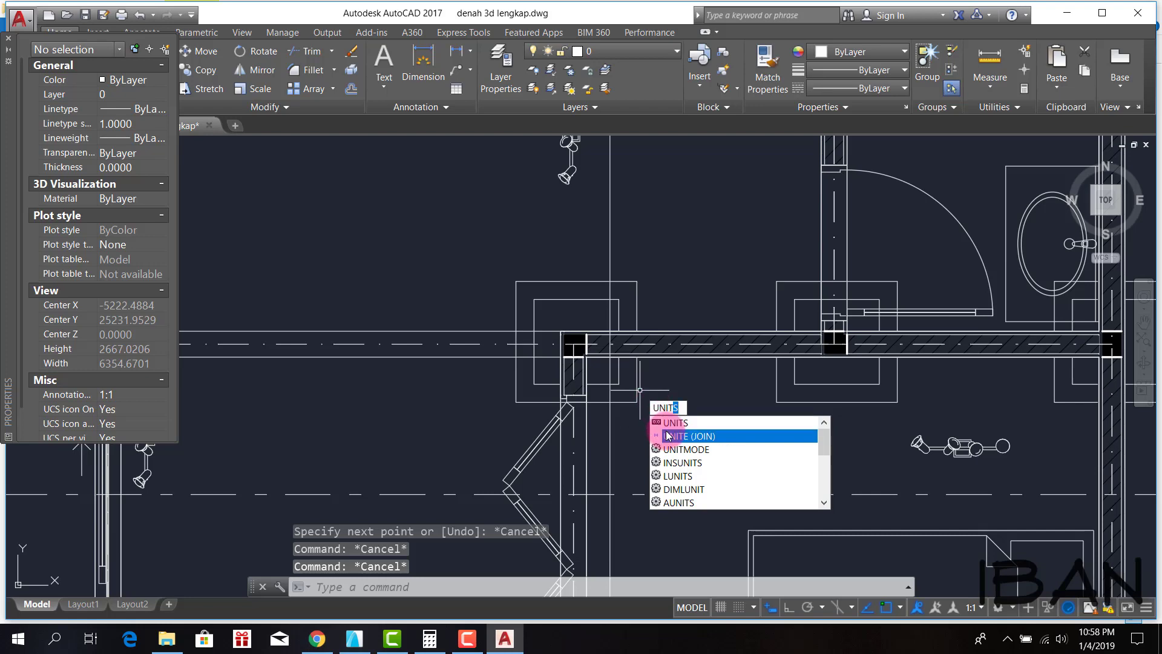
{"action": "key", "text": "Return"}
{"action": "left_click", "coordinate": [488, 245]}
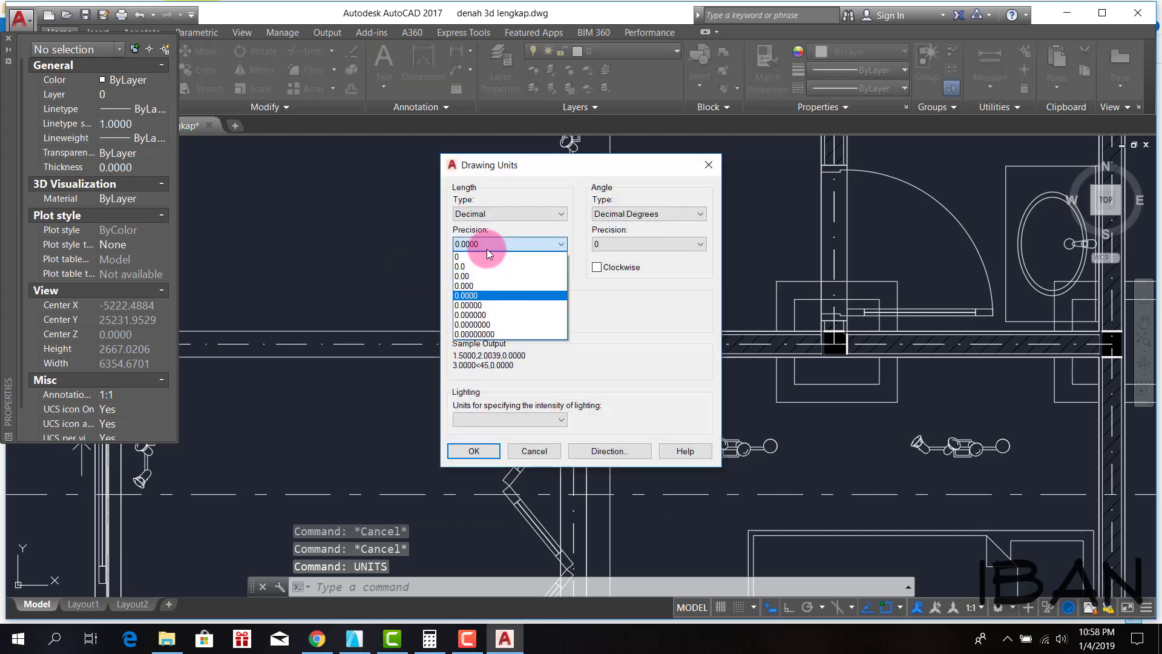
{"action": "left_click", "coordinate": [483, 452]}
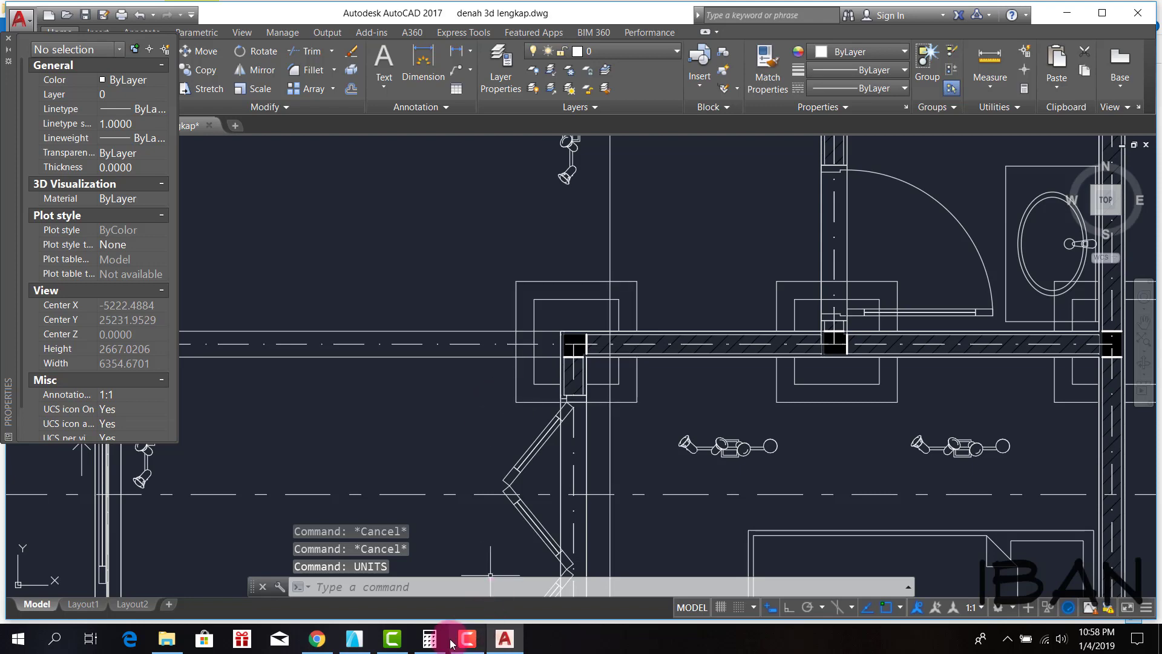
{"action": "left_click", "coordinate": [354, 639]}
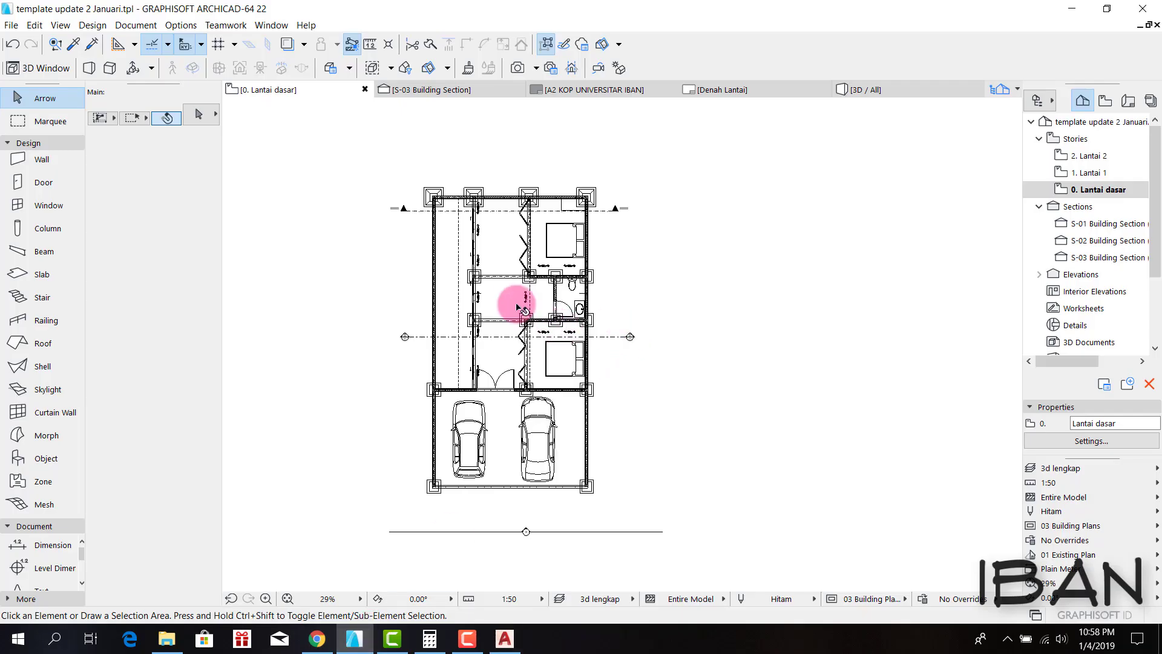
{"action": "scroll", "coordinate": [515, 316], "scroll_direction": "up", "scroll_amount": 3}
{"action": "scroll", "coordinate": [535, 340], "scroll_direction": "up", "scroll_amount": 2}
{"action": "scroll", "coordinate": [533, 379], "scroll_direction": "up", "scroll_amount": 2}
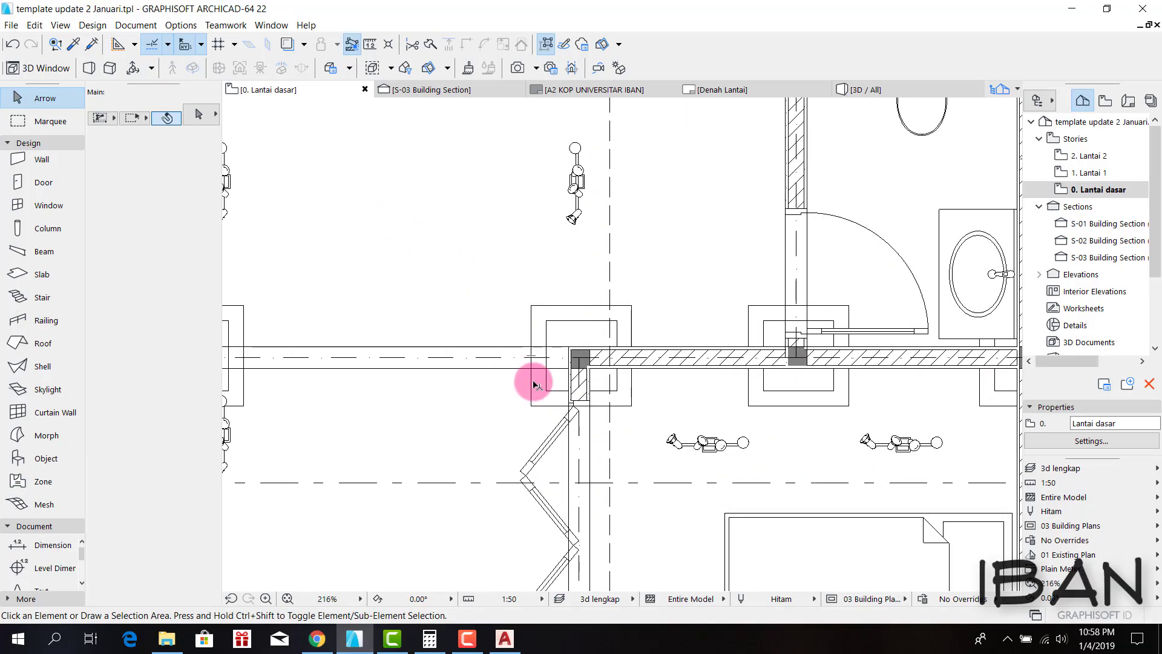
{"action": "key", "text": "m"}
{"action": "left_click", "coordinate": [532, 405]}
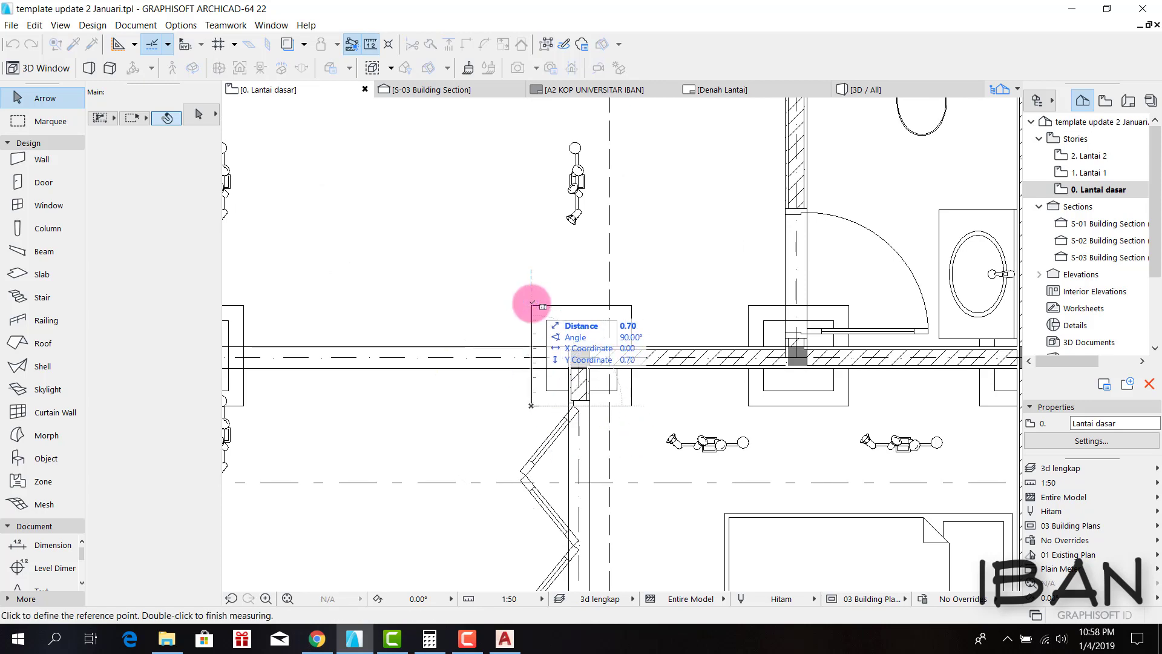
{"action": "double_click", "coordinate": [531, 304]}
{"action": "key", "text": "alt+Tab"}
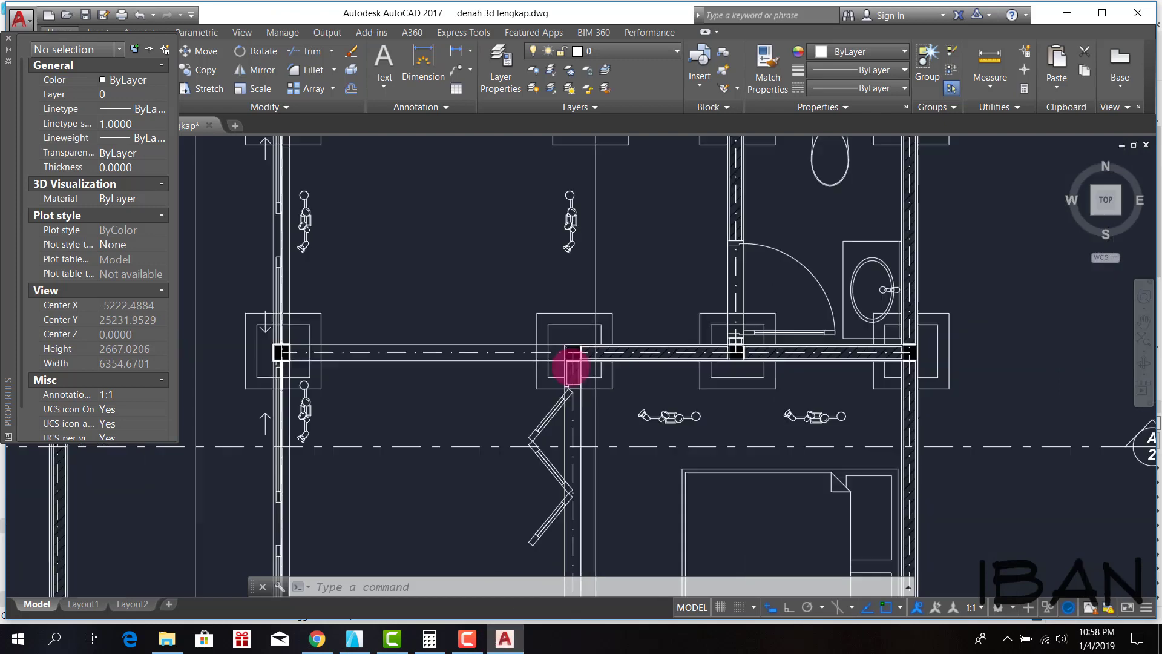
{"action": "scroll", "coordinate": [572, 366], "scroll_direction": "down", "scroll_amount": 3}
{"action": "scroll", "coordinate": [572, 366], "scroll_direction": "down", "scroll_amount": 3}
{"action": "scroll", "coordinate": [570, 367], "scroll_direction": "up", "scroll_amount": 3}
{"action": "scroll", "coordinate": [569, 367], "scroll_direction": "down", "scroll_amount": 2}
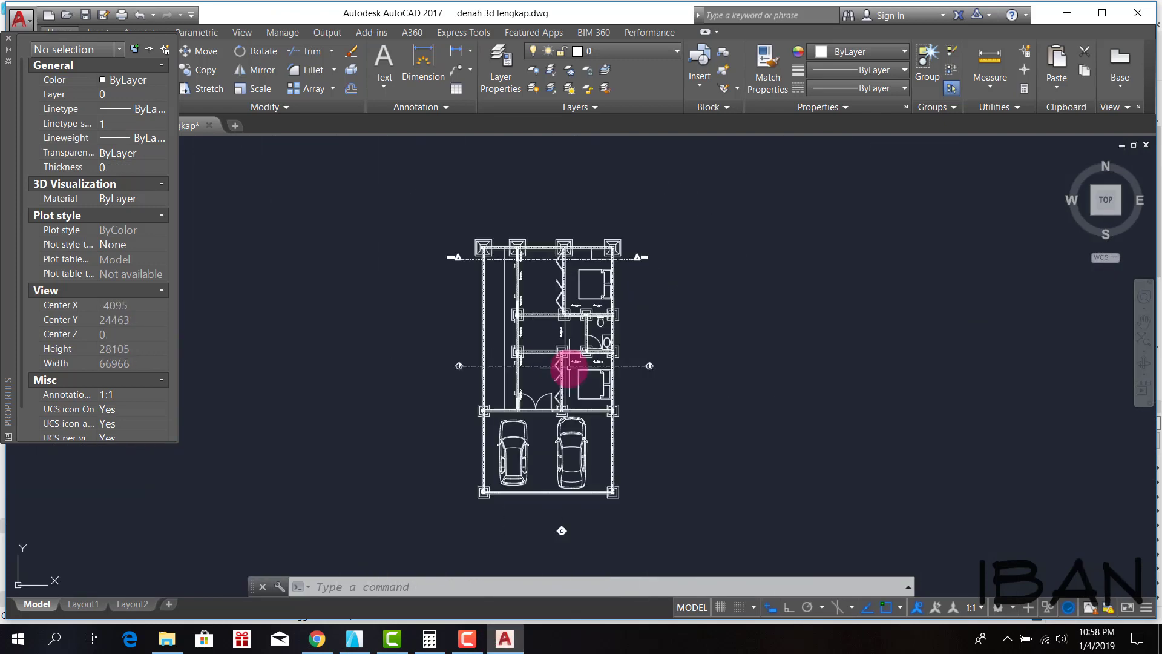